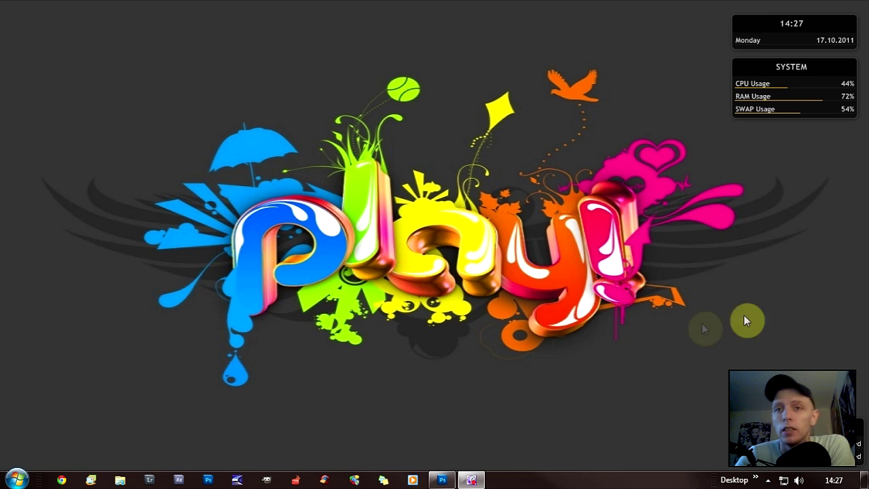
Switch to Photoshop and load the files PA171654.dng to PA171659.dng as a stack of layers in one document
{"action": "left_click", "coordinate": [441, 480]}
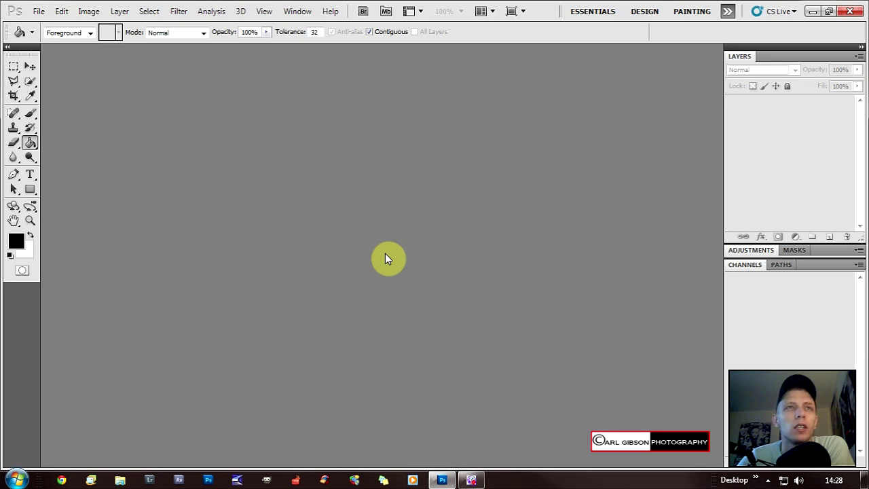
{"action": "left_click", "coordinate": [39, 12]}
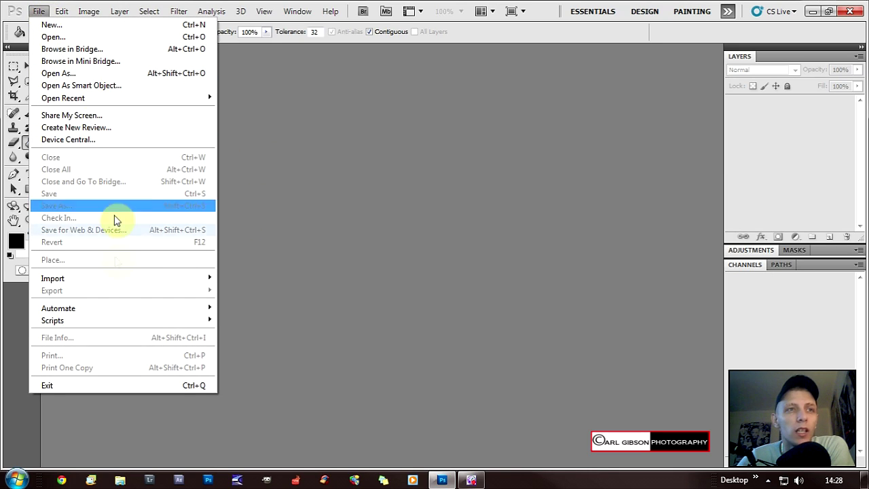
{"action": "mouse_move", "coordinate": [114, 319]}
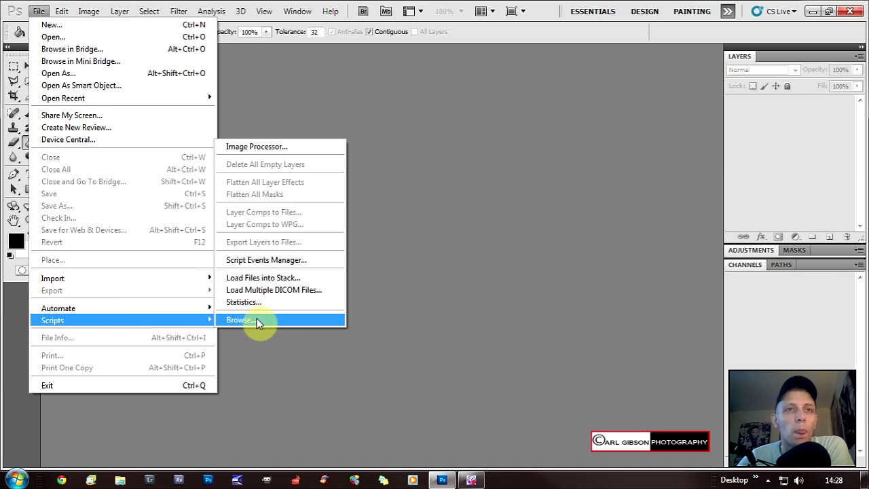
{"action": "left_click", "coordinate": [268, 281]}
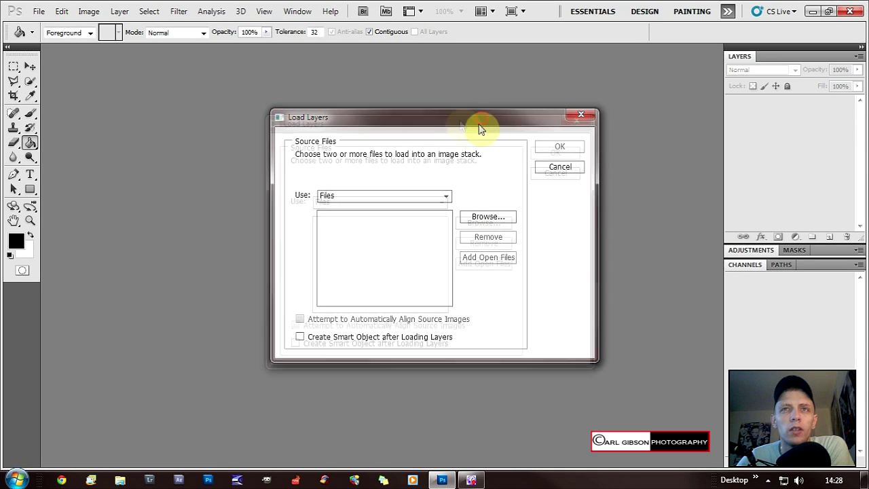
{"action": "left_click", "coordinate": [508, 218]}
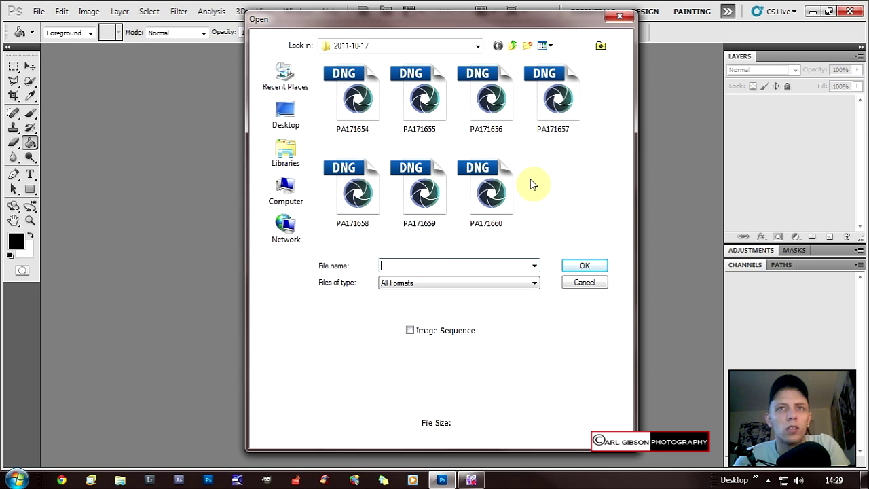
{"action": "left_click", "coordinate": [568, 197]}
{"action": "key", "text": "ctrl+a"}
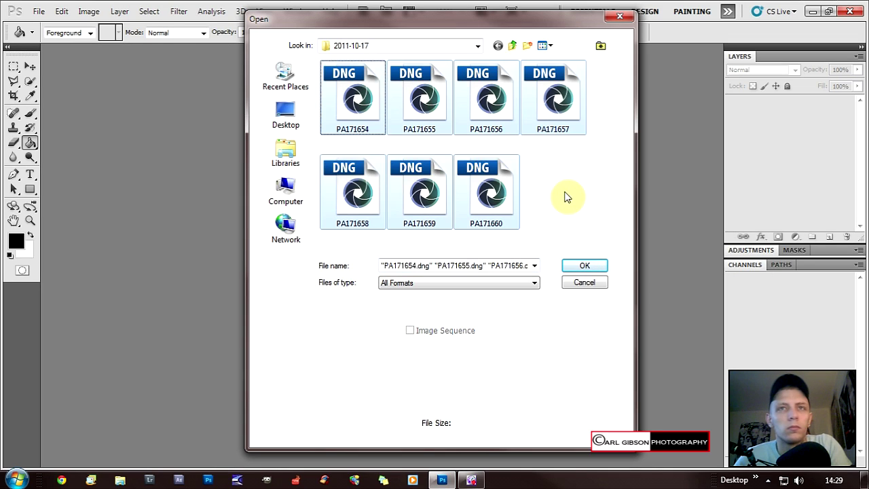
{"action": "left_click", "coordinate": [503, 185], "text": "ctrl"}
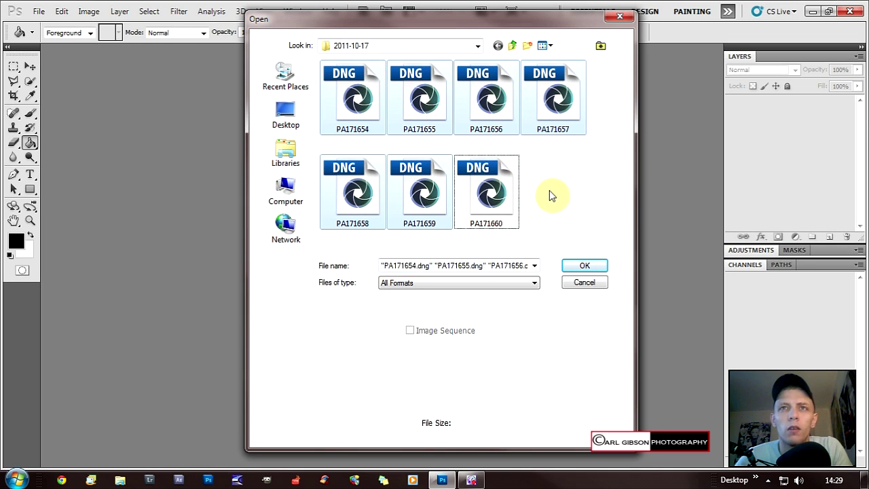
{"action": "left_click", "coordinate": [587, 266]}
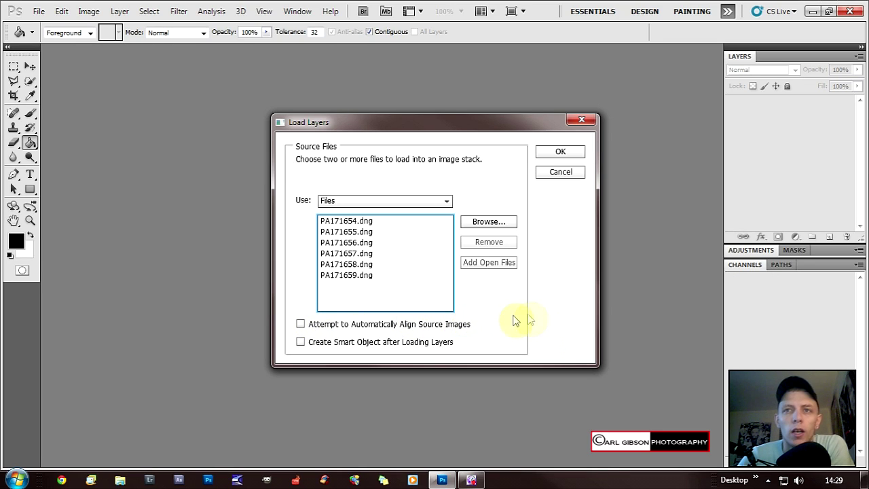
{"action": "left_click", "coordinate": [550, 157]}
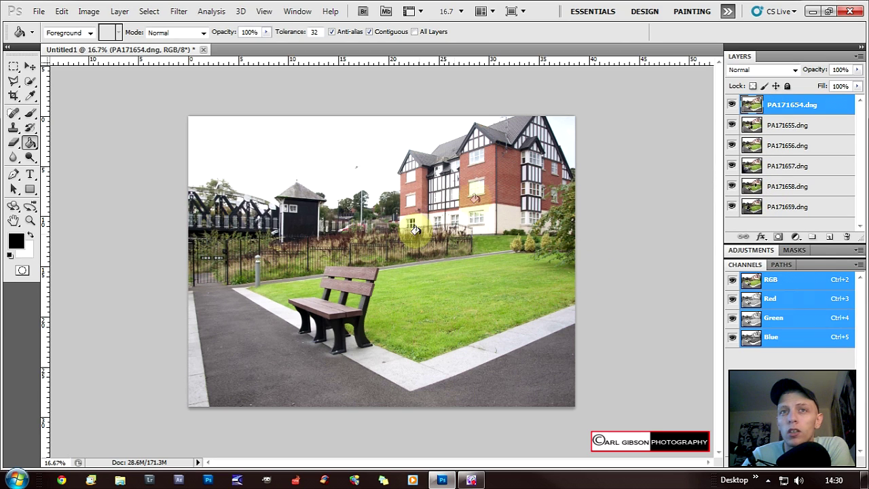
Delete the PA171654.dng layer from the stack and confirm the deletion
{"action": "right_click", "coordinate": [772, 104]}
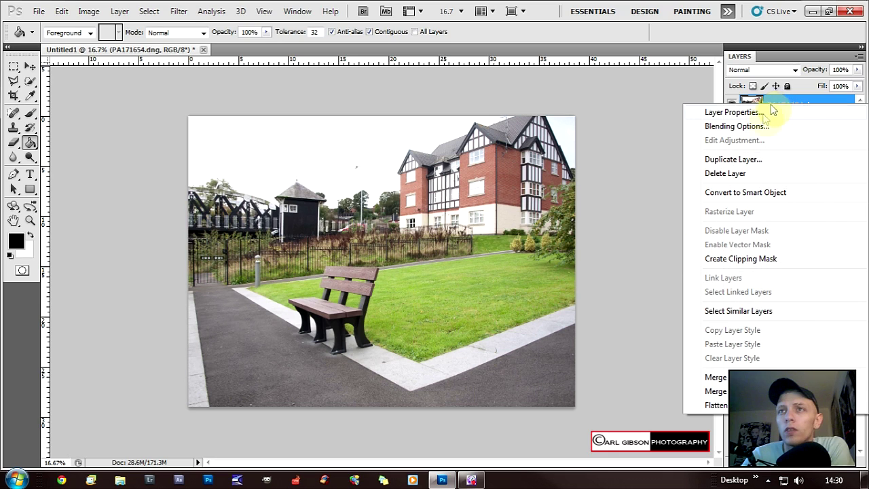
{"action": "left_click", "coordinate": [736, 175]}
{"action": "left_click", "coordinate": [384, 188]}
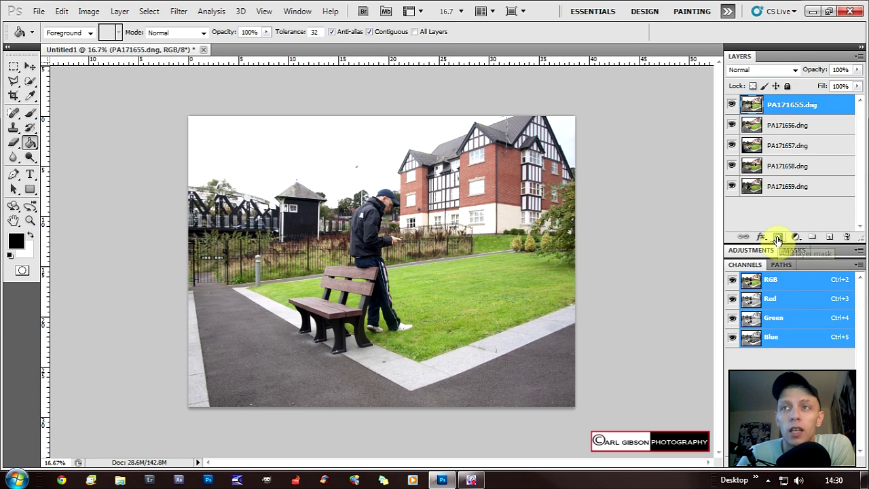
Add a white layer mask to every layer from PA171655.dng to PA171659.dng
{"action": "left_click", "coordinate": [760, 125]}
{"action": "left_click", "coordinate": [778, 239]}
{"action": "left_click", "coordinate": [769, 145]}
{"action": "left_click", "coordinate": [778, 238]}
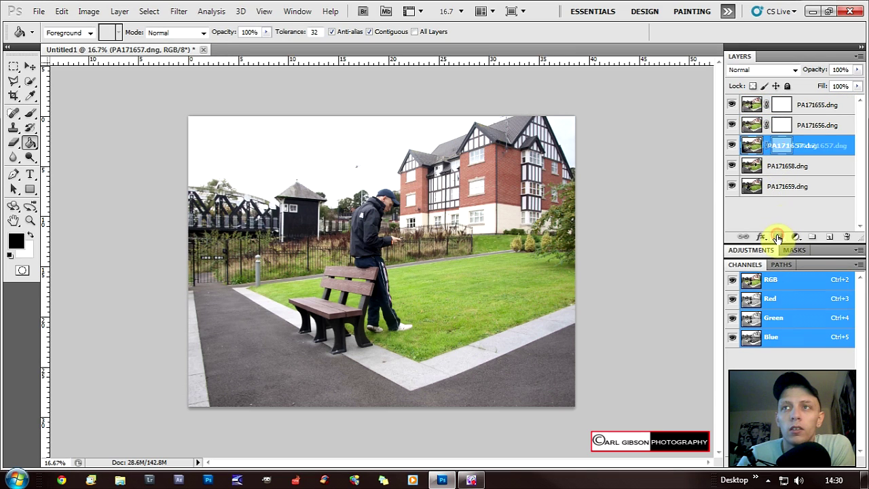
{"action": "left_click", "coordinate": [774, 166]}
{"action": "left_click", "coordinate": [778, 238]}
{"action": "left_click", "coordinate": [771, 190]}
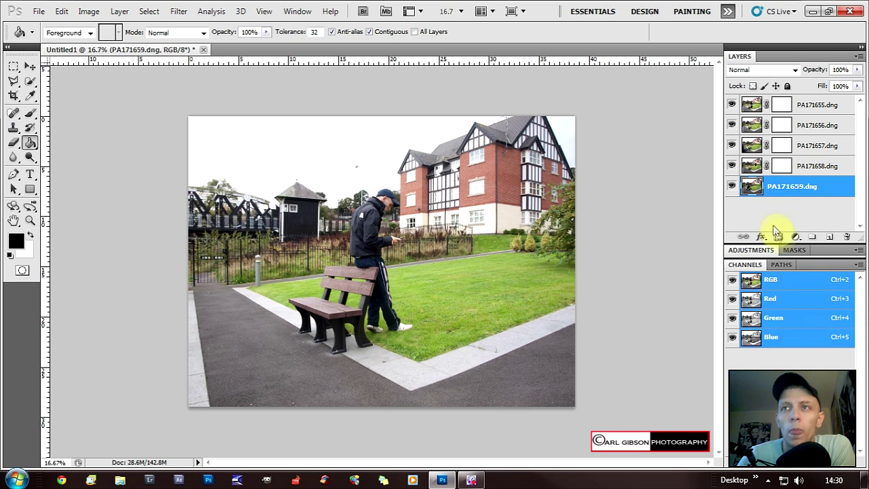
{"action": "left_click", "coordinate": [778, 237]}
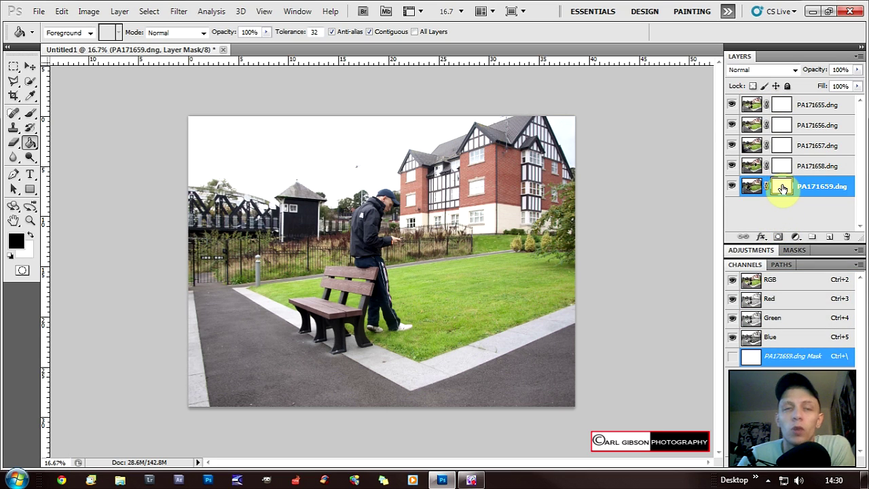
Activate the PA171655.dng layer mask with the Brush tool, try a stroke over the standing man and undo it
{"action": "left_click", "coordinate": [781, 106]}
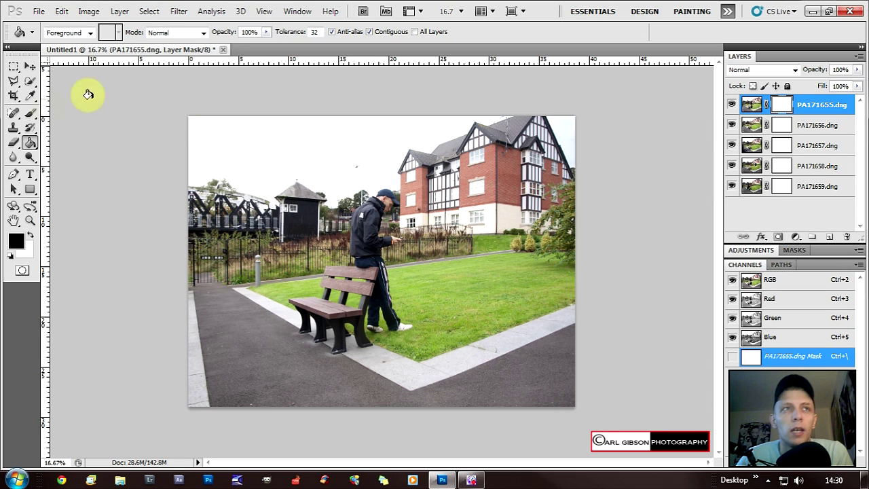
{"action": "left_click", "coordinate": [31, 115]}
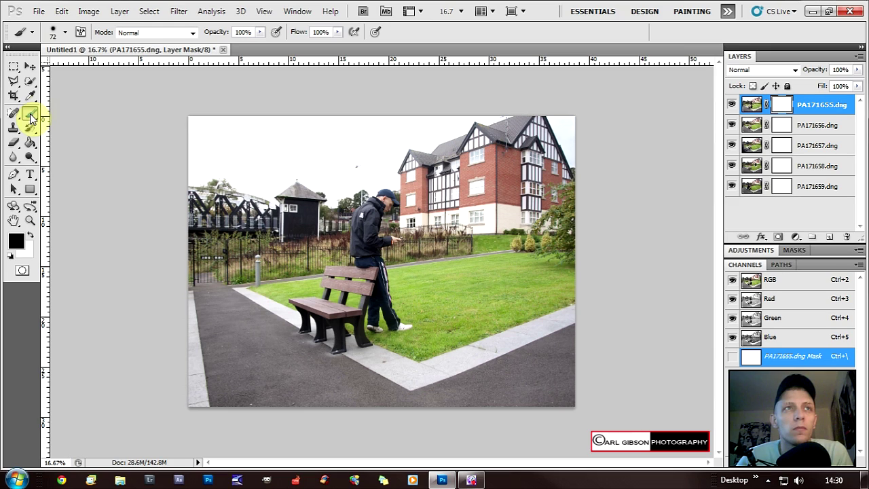
{"action": "mouse_move", "coordinate": [373, 214]}
{"action": "left_mouse_down"}
{"action": "mouse_move", "coordinate": [382, 182]}
{"action": "mouse_move", "coordinate": [366, 255]}
{"action": "mouse_move", "coordinate": [373, 230]}
{"action": "left_mouse_up"}
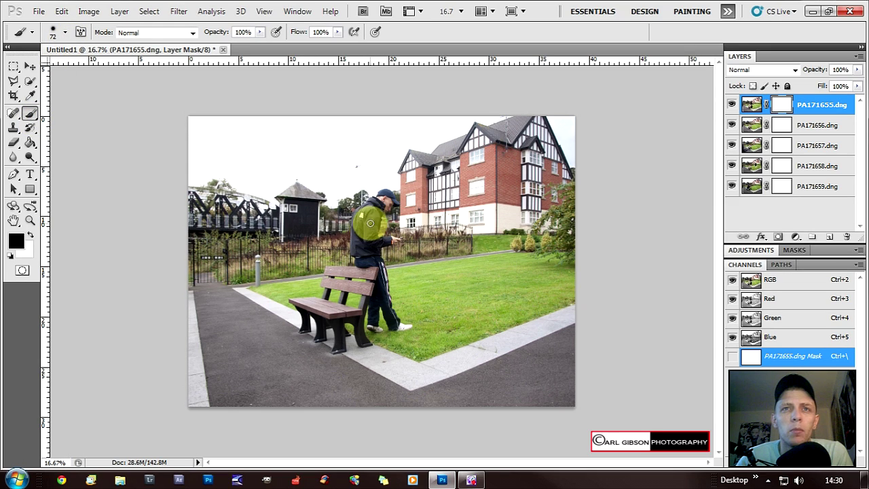
{"action": "key", "text": "ctrl+z"}
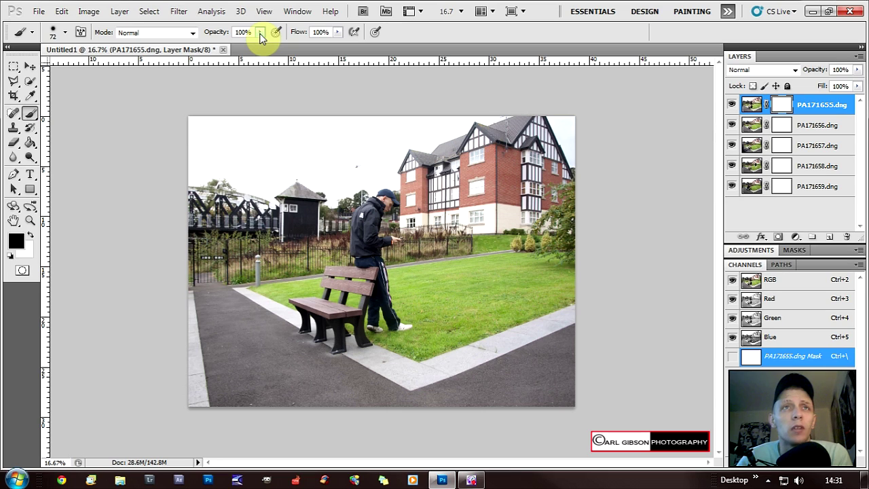
Set the brush size to 100 px
{"action": "left_click", "coordinate": [65, 33]}
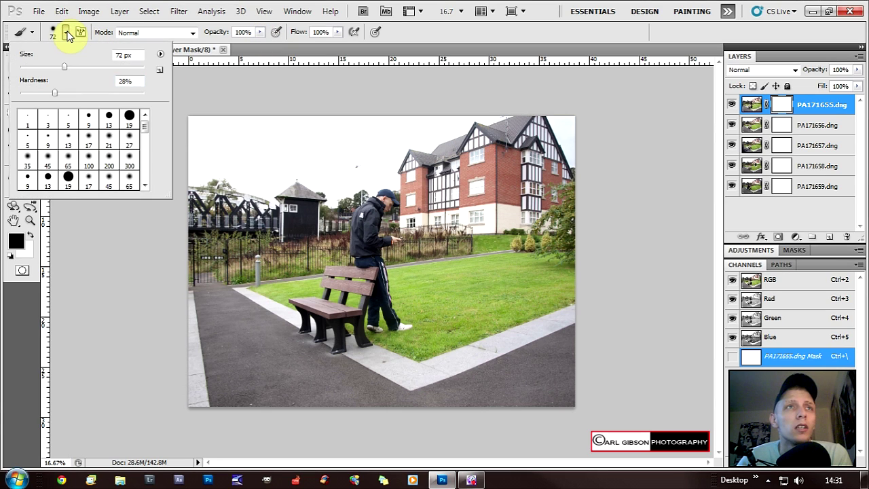
{"action": "left_click", "coordinate": [66, 33]}
{"action": "left_click", "coordinate": [65, 33]}
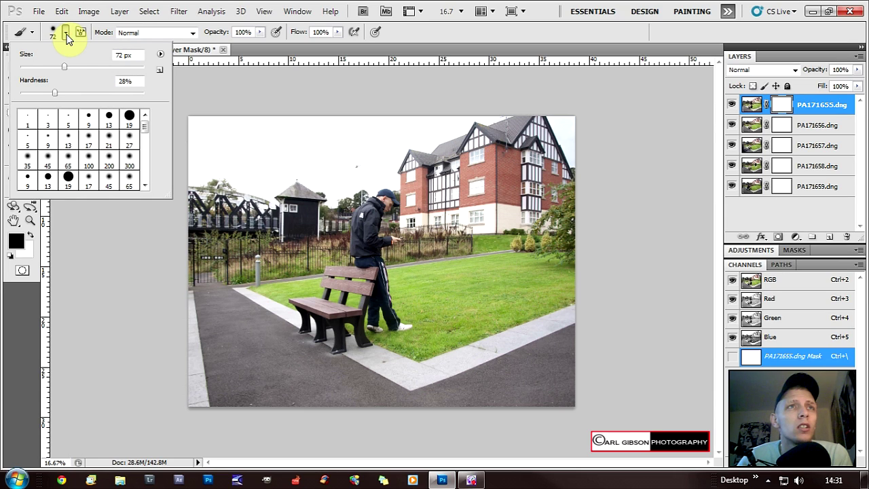
{"action": "left_click_drag", "start_coordinate": [65, 67], "coordinate": [81, 67]}
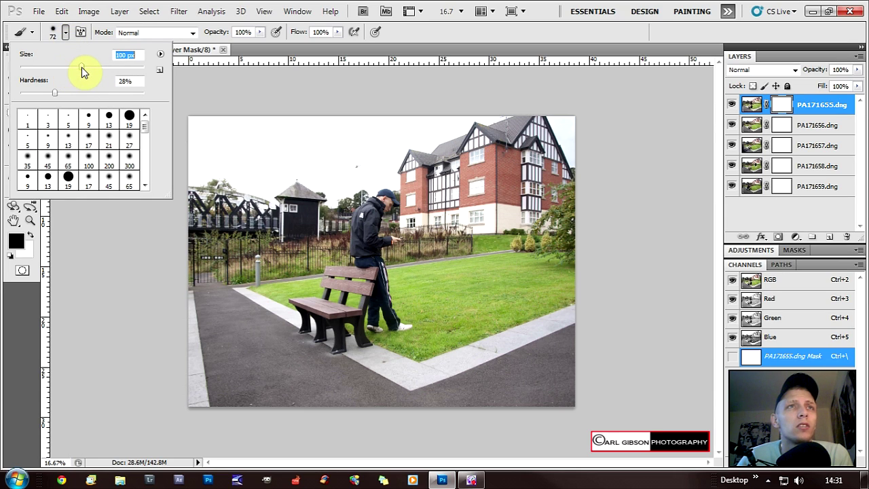
{"action": "left_click", "coordinate": [65, 33]}
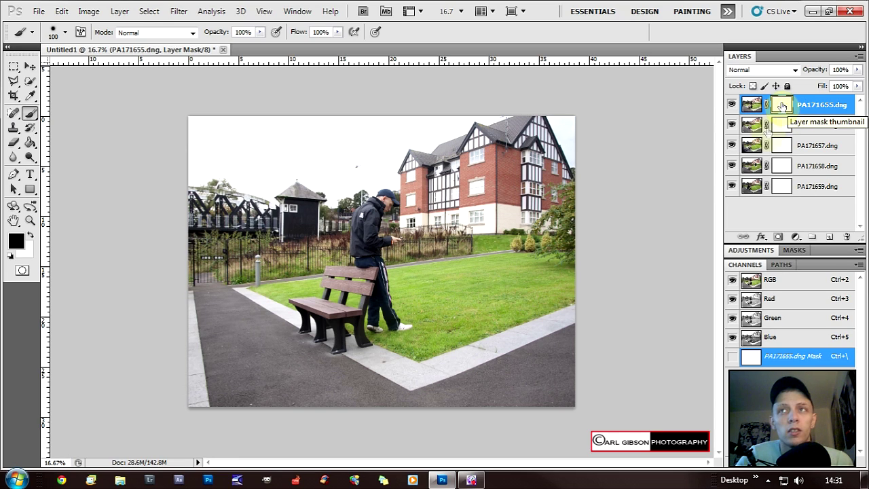
Paint black over the man behind the bench on the PA171655.dng layer mask and invert the mask
{"action": "left_click", "coordinate": [17, 243]}
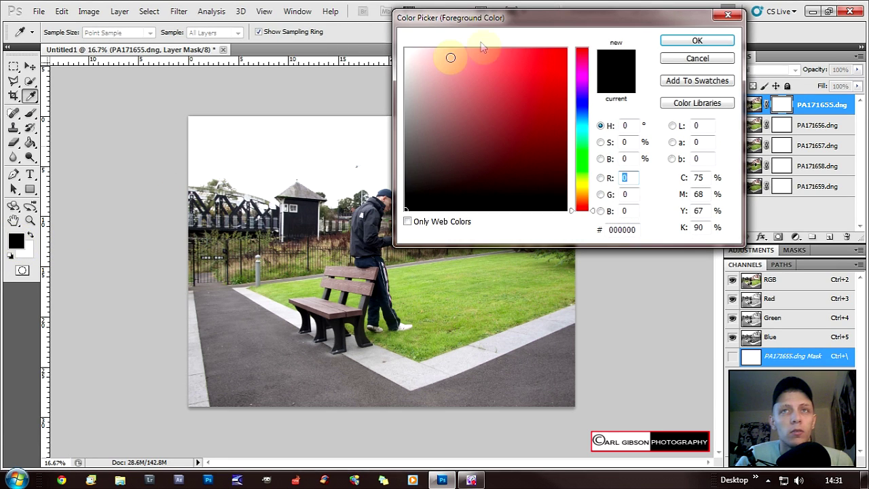
{"action": "left_click", "coordinate": [714, 44]}
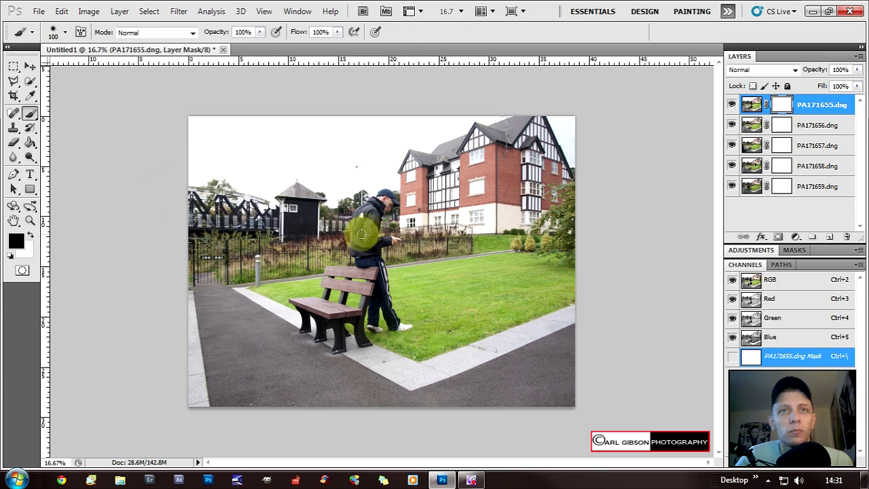
{"action": "mouse_move", "coordinate": [372, 236]}
{"action": "left_mouse_down"}
{"action": "mouse_move", "coordinate": [401, 239]}
{"action": "mouse_move", "coordinate": [362, 260]}
{"action": "mouse_move", "coordinate": [353, 249]}
{"action": "mouse_move", "coordinate": [354, 218]}
{"action": "mouse_move", "coordinate": [368, 206]}
{"action": "mouse_move", "coordinate": [359, 210]}
{"action": "mouse_move", "coordinate": [386, 196]}
{"action": "mouse_move", "coordinate": [380, 194]}
{"action": "mouse_move", "coordinate": [385, 199]}
{"action": "mouse_move", "coordinate": [385, 190]}
{"action": "mouse_move", "coordinate": [398, 203]}
{"action": "mouse_move", "coordinate": [376, 224]}
{"action": "mouse_move", "coordinate": [378, 206]}
{"action": "mouse_move", "coordinate": [365, 211]}
{"action": "mouse_move", "coordinate": [368, 237]}
{"action": "mouse_move", "coordinate": [355, 265]}
{"action": "mouse_move", "coordinate": [380, 258]}
{"action": "mouse_move", "coordinate": [370, 324]}
{"action": "mouse_move", "coordinate": [378, 329]}
{"action": "mouse_move", "coordinate": [384, 301]}
{"action": "mouse_move", "coordinate": [394, 326]}
{"action": "mouse_move", "coordinate": [412, 329]}
{"action": "mouse_move", "coordinate": [387, 305]}
{"action": "mouse_move", "coordinate": [382, 258]}
{"action": "left_mouse_up"}
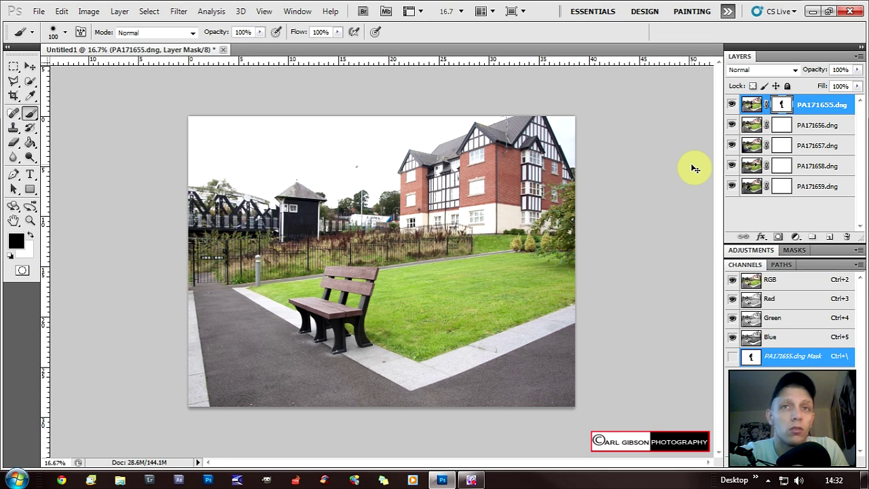
{"action": "key", "text": "ctrl+i"}
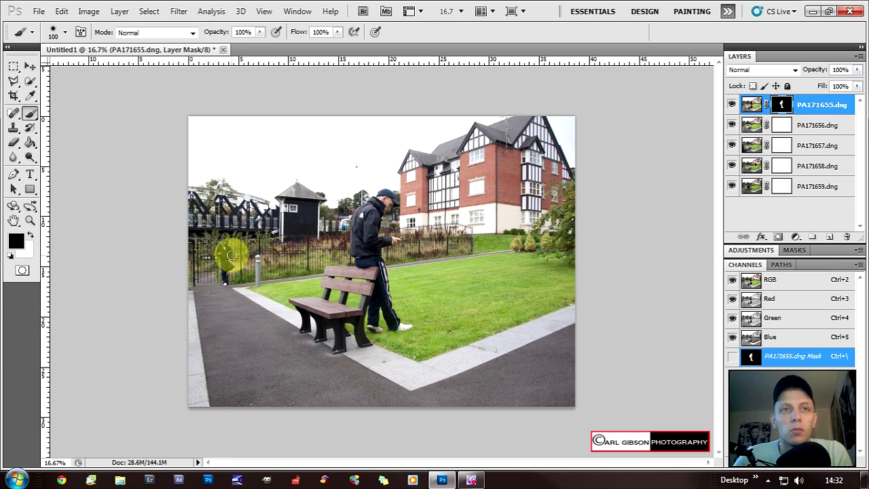
Paint black over the distant figure at the gate on the PA171656.dng layer mask
{"action": "left_click", "coordinate": [782, 126]}
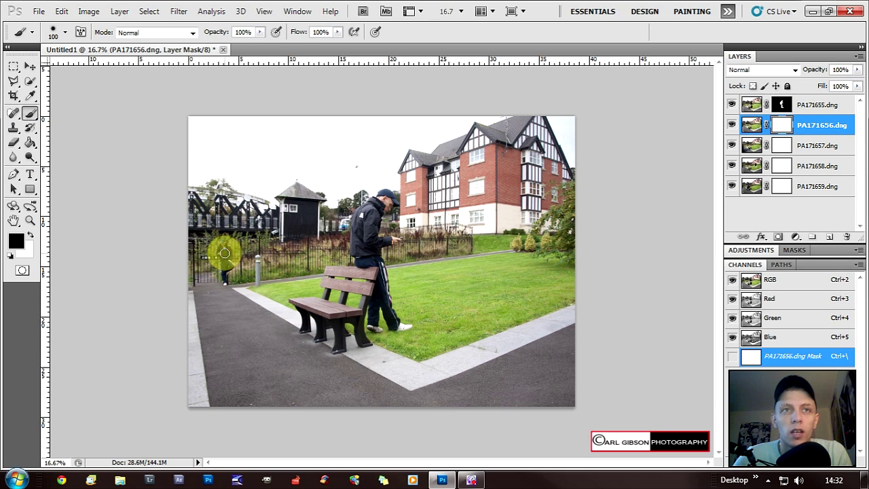
{"action": "mouse_move", "coordinate": [223, 251]}
{"action": "left_mouse_down"}
{"action": "mouse_move", "coordinate": [221, 243]}
{"action": "mouse_move", "coordinate": [222, 259]}
{"action": "left_mouse_up"}
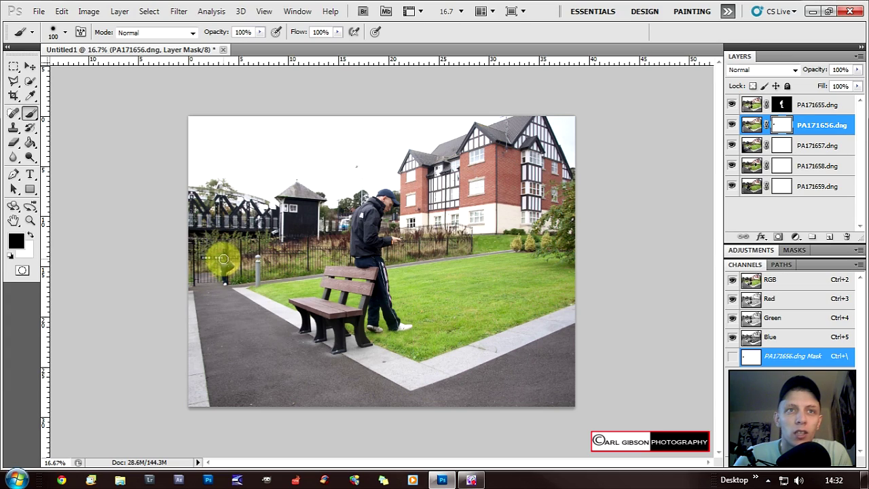
{"action": "key", "text": "ctrl+plus"}
{"action": "key", "text": "ctrl+plus"}
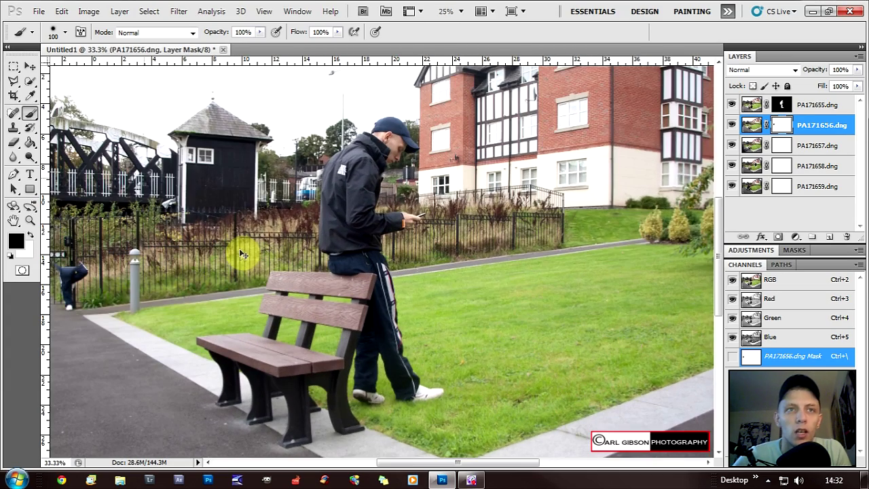
{"action": "left_click_drag", "start_coordinate": [398, 462], "coordinate": [332, 461]}
{"action": "mouse_move", "coordinate": [304, 269]}
{"action": "left_mouse_down"}
{"action": "mouse_move", "coordinate": [333, 284]}
{"action": "mouse_move", "coordinate": [333, 268]}
{"action": "mouse_move", "coordinate": [349, 255]}
{"action": "mouse_move", "coordinate": [353, 271]}
{"action": "mouse_move", "coordinate": [334, 282]}
{"action": "mouse_move", "coordinate": [338, 308]}
{"action": "mouse_move", "coordinate": [335, 270]}
{"action": "mouse_move", "coordinate": [313, 255]}
{"action": "mouse_move", "coordinate": [327, 239]}
{"action": "mouse_move", "coordinate": [333, 260]}
{"action": "mouse_move", "coordinate": [333, 229]}
{"action": "mouse_move", "coordinate": [347, 271]}
{"action": "mouse_move", "coordinate": [339, 311]}
{"action": "mouse_move", "coordinate": [333, 290]}
{"action": "left_mouse_up"}
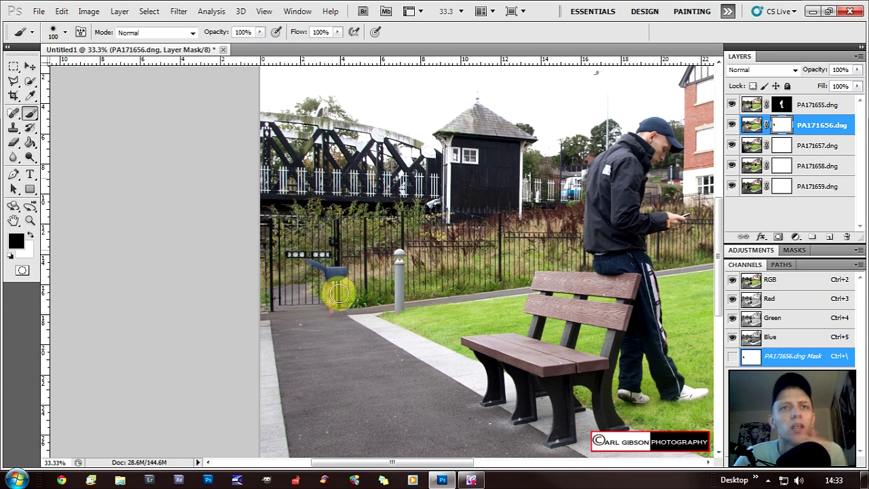
Swap the foreground colour to white and restore the gate figure's legs on the PA171656.dng mask with a 49 px brush
{"action": "left_click", "coordinate": [32, 236]}
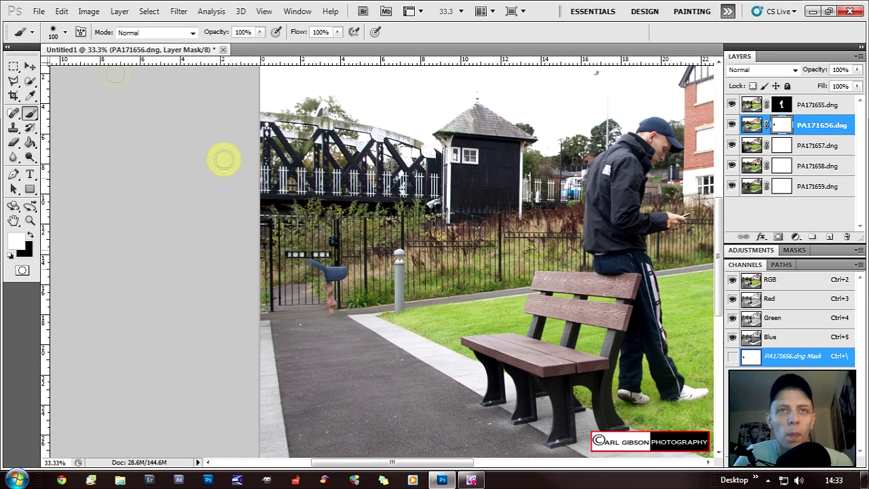
{"action": "left_click", "coordinate": [66, 32]}
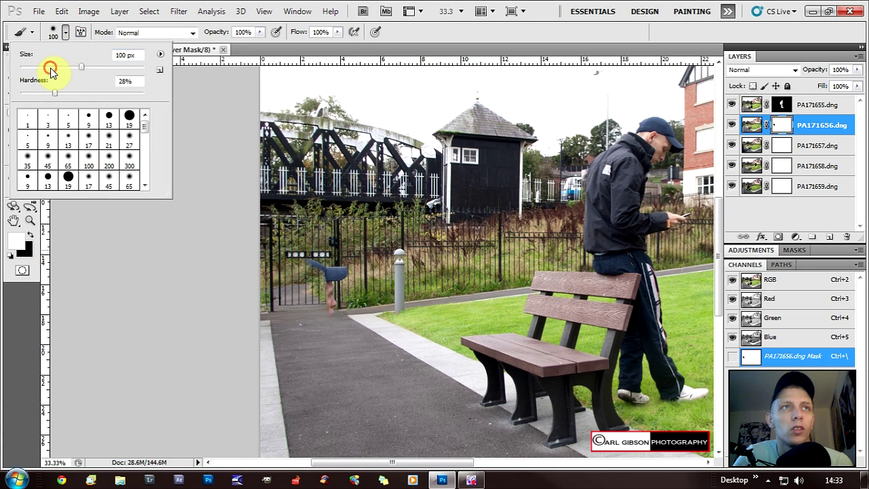
{"action": "left_click", "coordinate": [322, 274]}
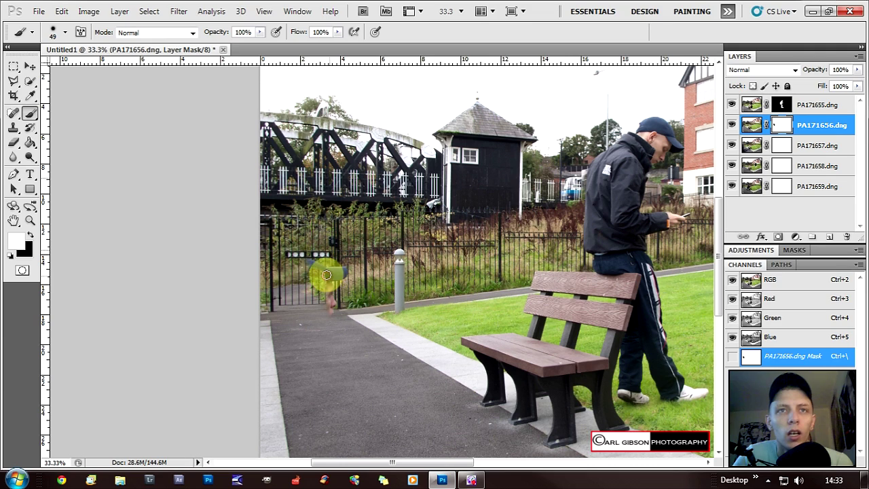
{"action": "mouse_move", "coordinate": [320, 272]}
{"action": "left_mouse_down"}
{"action": "mouse_move", "coordinate": [312, 265]}
{"action": "mouse_move", "coordinate": [320, 269]}
{"action": "left_mouse_up"}
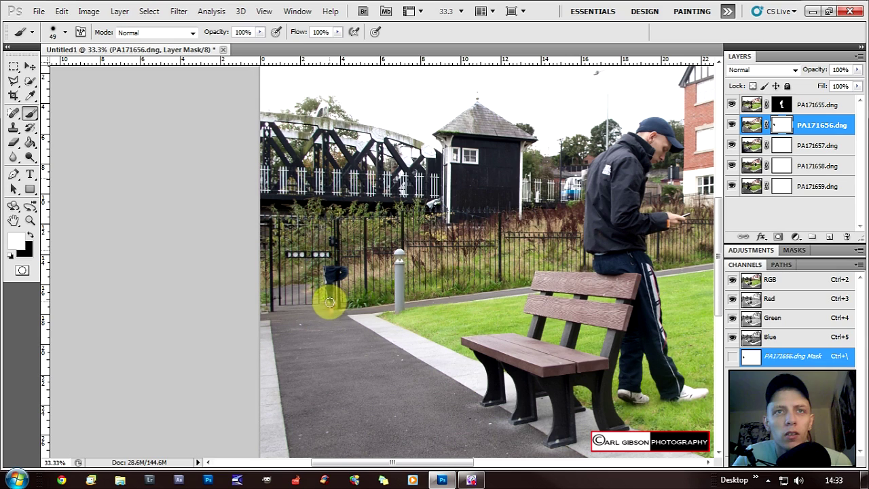
{"action": "left_click_drag", "start_coordinate": [330, 309], "coordinate": [321, 290]}
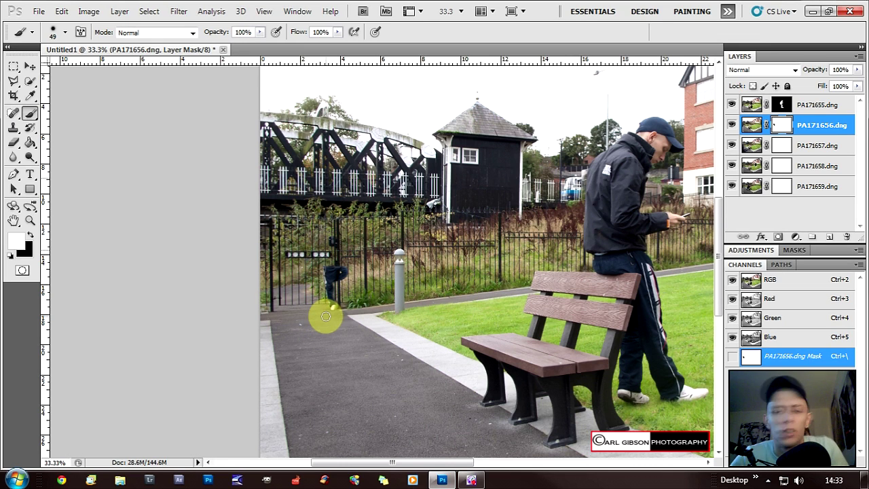
Invert the PA171656.dng layer mask and touch up the gate figure's legs in white
{"action": "scroll", "coordinate": [329, 320], "scroll_direction": "down", "scroll_amount": 2}
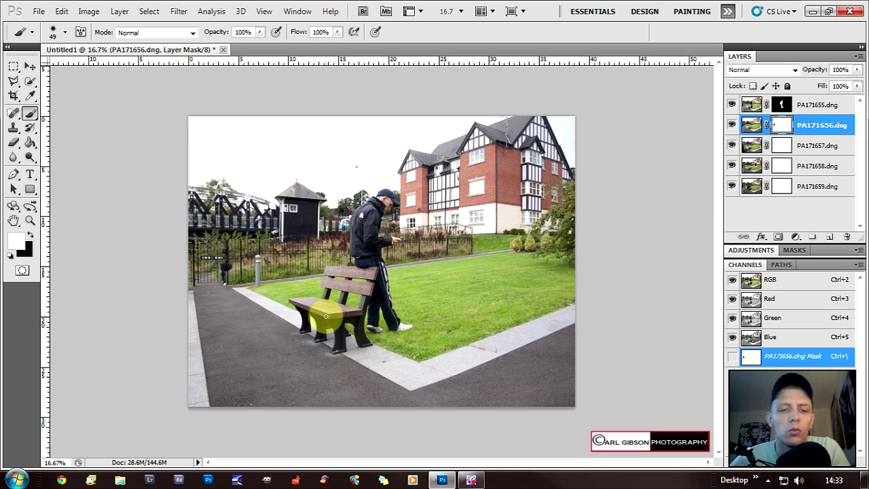
{"action": "key", "text": "ctrl+i"}
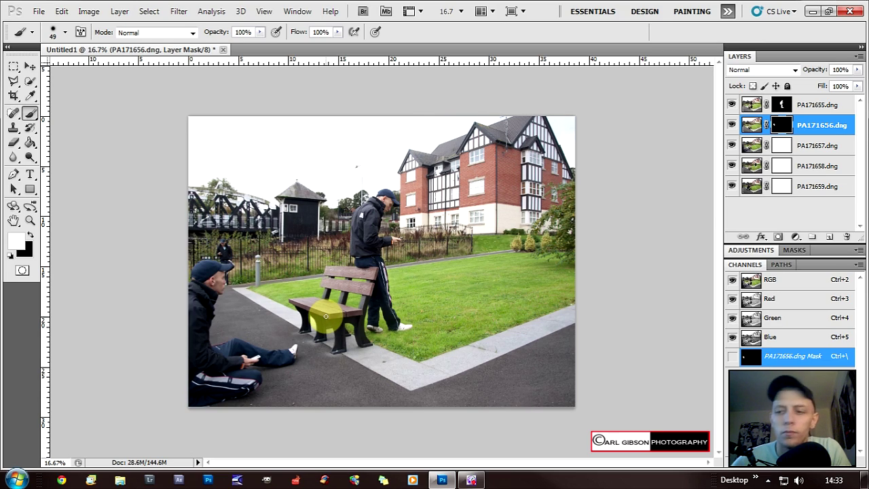
{"action": "key", "text": "ctrl+plus"}
{"action": "key", "text": "ctrl+plus"}
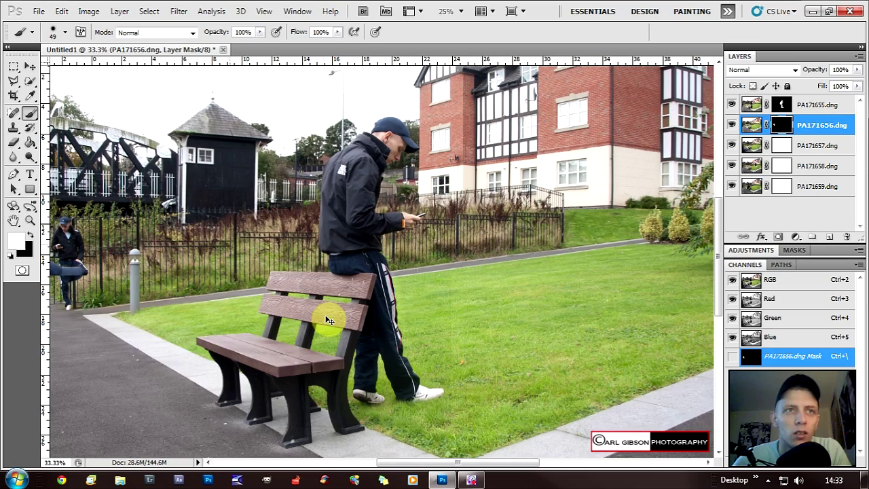
{"action": "mouse_move", "coordinate": [448, 465]}
{"action": "left_mouse_down"}
{"action": "mouse_move", "coordinate": [392, 465]}
{"action": "mouse_move", "coordinate": [441, 465]}
{"action": "left_mouse_up"}
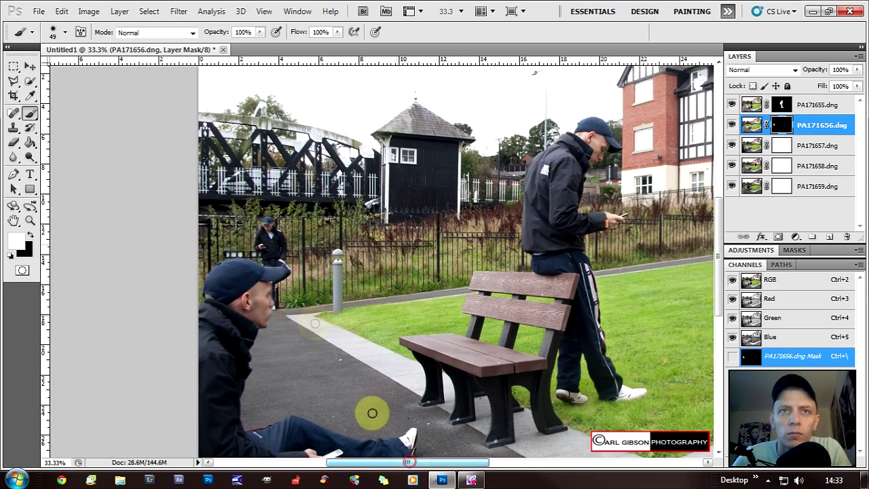
{"action": "mouse_move", "coordinate": [271, 286]}
{"action": "left_mouse_down"}
{"action": "mouse_move", "coordinate": [270, 302]}
{"action": "mouse_move", "coordinate": [275, 288]}
{"action": "mouse_move", "coordinate": [284, 293]}
{"action": "left_mouse_up"}
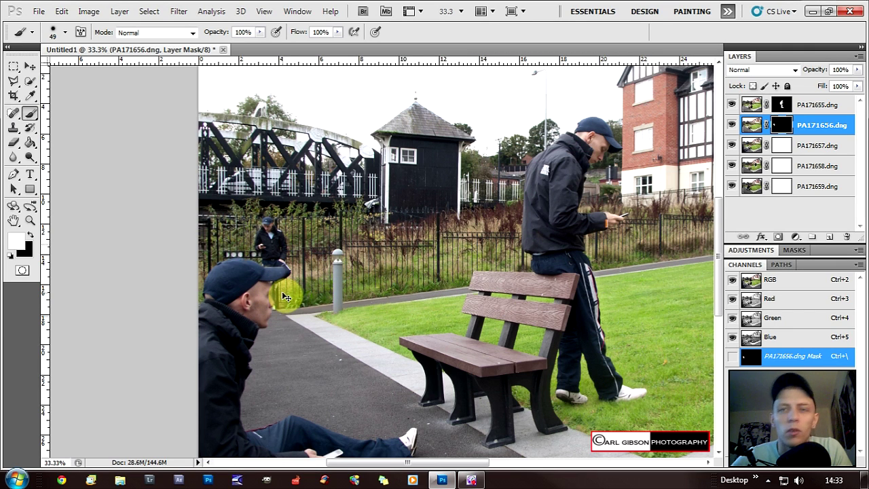
{"action": "scroll", "coordinate": [285, 296], "scroll_direction": "down", "scroll_amount": 1}
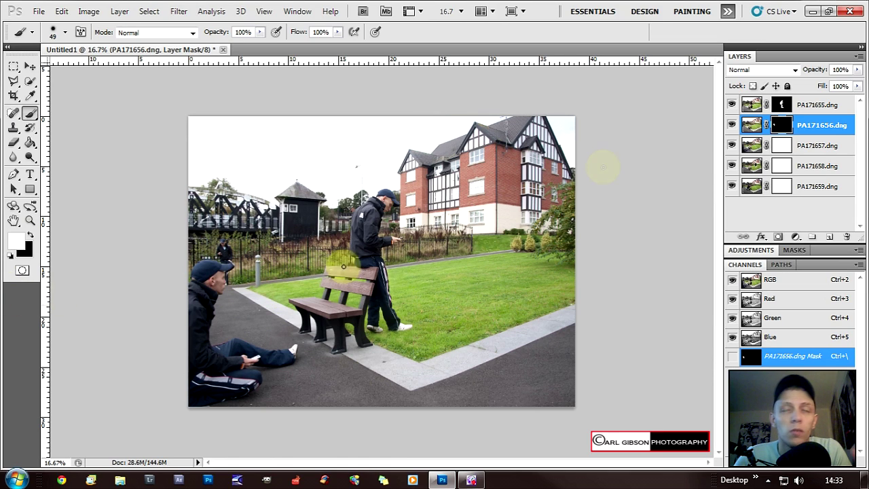
Select the PA171657.dng layer, make black the foreground colour and set the brush size to 112 px
{"action": "left_click", "coordinate": [806, 148]}
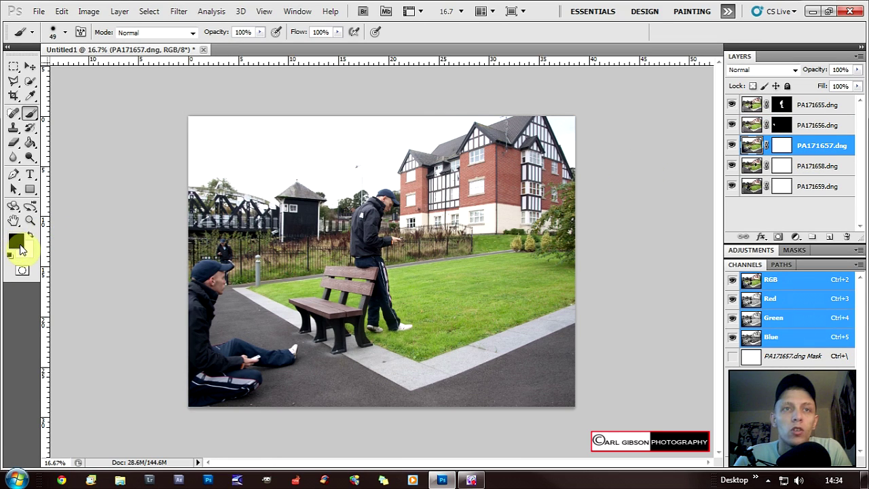
{"action": "left_click", "coordinate": [65, 34]}
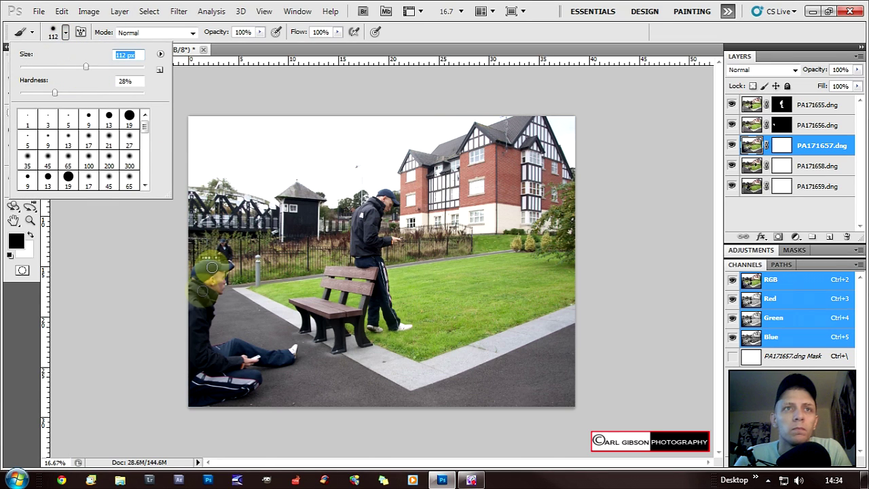
{"action": "left_click", "coordinate": [197, 309]}
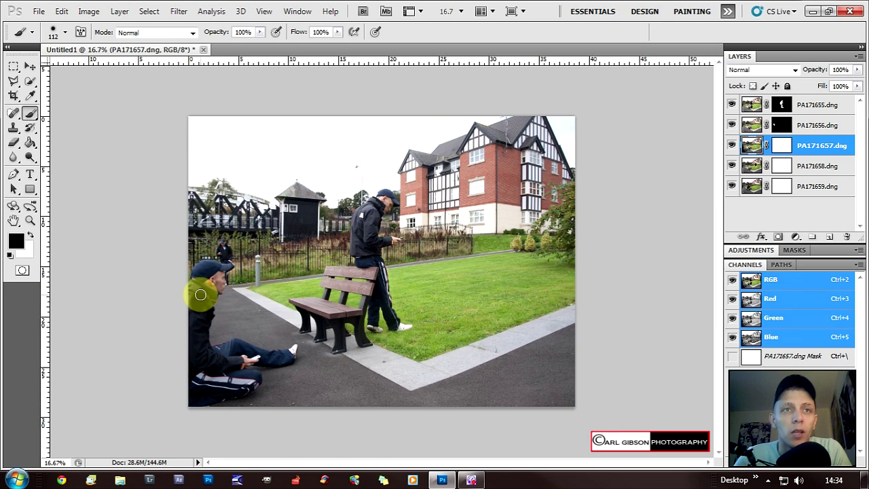
{"action": "left_click", "coordinate": [785, 150]}
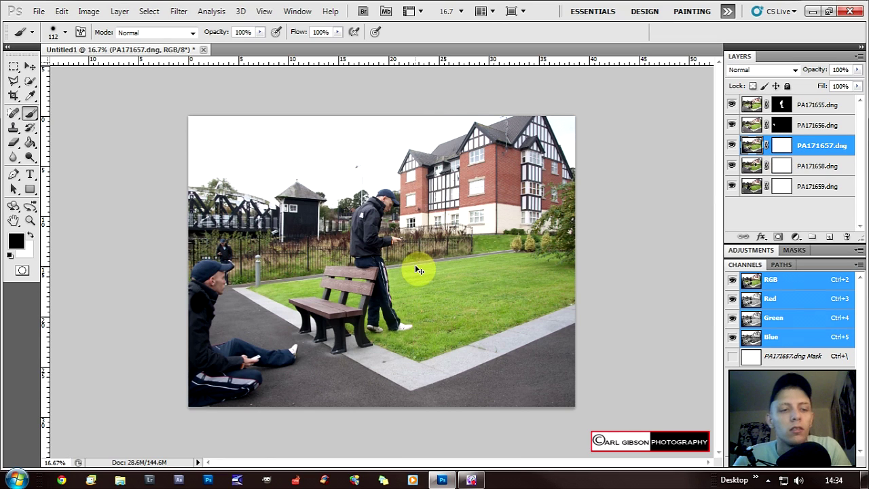
Paint black over the man sitting on the ground on the PA171657.dng layer mask
{"action": "left_click", "coordinate": [783, 148]}
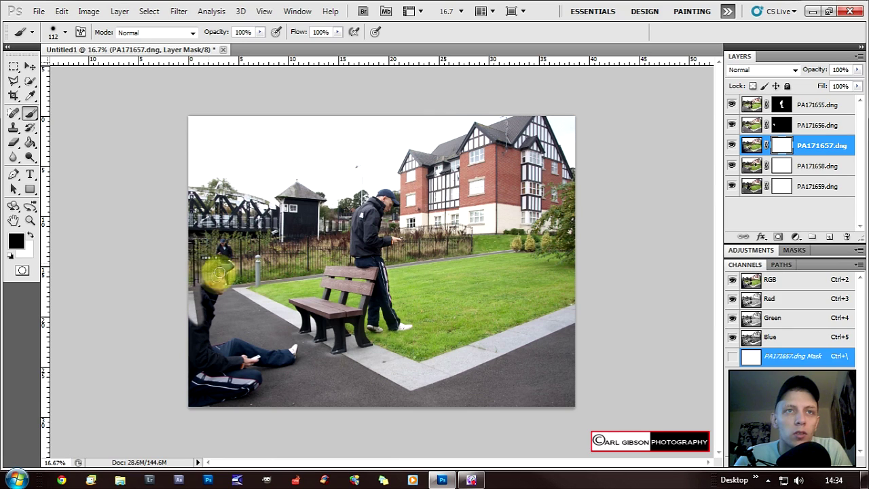
{"action": "mouse_move", "coordinate": [226, 266]}
{"action": "left_mouse_down"}
{"action": "mouse_move", "coordinate": [218, 237]}
{"action": "mouse_move", "coordinate": [225, 255]}
{"action": "left_mouse_up"}
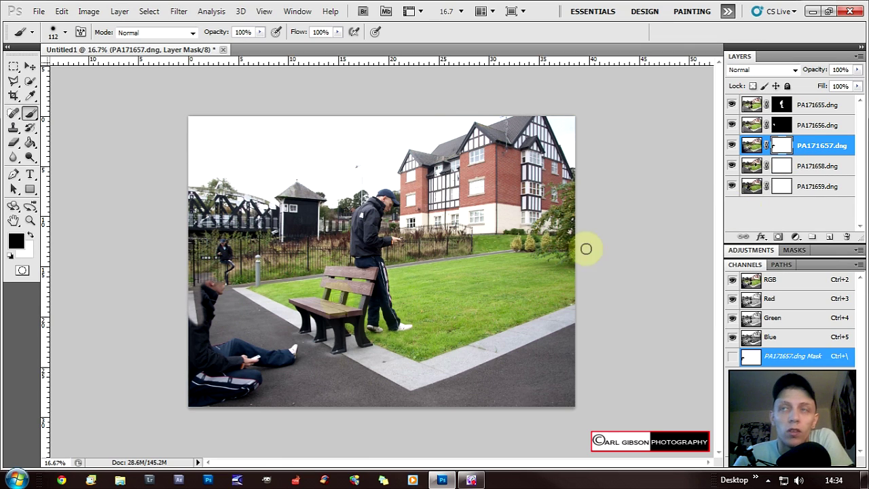
{"action": "mouse_move", "coordinate": [219, 292]}
{"action": "left_mouse_down"}
{"action": "mouse_move", "coordinate": [198, 298]}
{"action": "mouse_move", "coordinate": [190, 281]}
{"action": "mouse_move", "coordinate": [207, 320]}
{"action": "mouse_move", "coordinate": [216, 309]}
{"action": "mouse_move", "coordinate": [188, 343]}
{"action": "mouse_move", "coordinate": [193, 403]}
{"action": "mouse_move", "coordinate": [203, 397]}
{"action": "mouse_move", "coordinate": [189, 409]}
{"action": "mouse_move", "coordinate": [218, 395]}
{"action": "mouse_move", "coordinate": [231, 394]}
{"action": "mouse_move", "coordinate": [211, 397]}
{"action": "mouse_move", "coordinate": [234, 398]}
{"action": "mouse_move", "coordinate": [258, 379]}
{"action": "mouse_move", "coordinate": [229, 375]}
{"action": "mouse_move", "coordinate": [239, 387]}
{"action": "mouse_move", "coordinate": [201, 382]}
{"action": "mouse_move", "coordinate": [228, 370]}
{"action": "mouse_move", "coordinate": [206, 367]}
{"action": "mouse_move", "coordinate": [198, 351]}
{"action": "mouse_move", "coordinate": [221, 364]}
{"action": "mouse_move", "coordinate": [265, 366]}
{"action": "mouse_move", "coordinate": [290, 361]}
{"action": "mouse_move", "coordinate": [295, 347]}
{"action": "mouse_move", "coordinate": [281, 355]}
{"action": "mouse_move", "coordinate": [234, 342]}
{"action": "mouse_move", "coordinate": [215, 347]}
{"action": "mouse_move", "coordinate": [254, 357]}
{"action": "mouse_move", "coordinate": [264, 373]}
{"action": "mouse_move", "coordinate": [247, 394]}
{"action": "mouse_move", "coordinate": [266, 398]}
{"action": "mouse_move", "coordinate": [295, 357]}
{"action": "mouse_move", "coordinate": [233, 349]}
{"action": "mouse_move", "coordinate": [213, 301]}
{"action": "mouse_move", "coordinate": [234, 346]}
{"action": "left_mouse_up"}
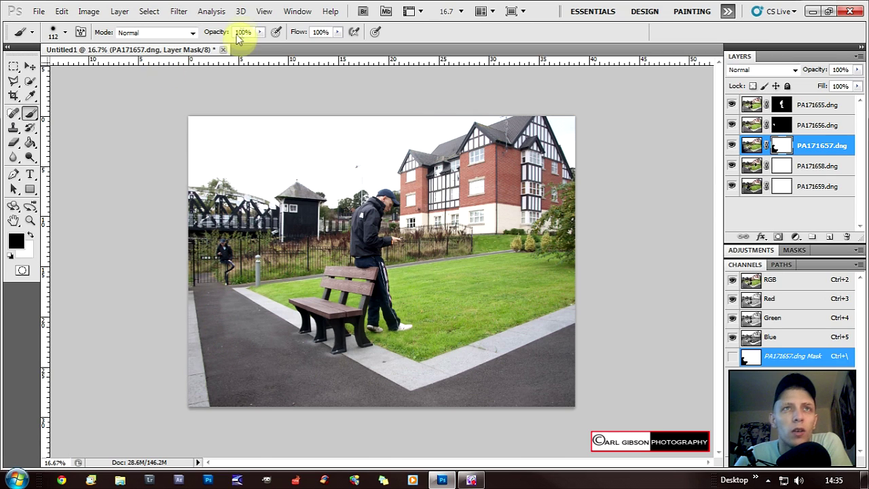
Lower the brush opacity to 32% and soften the masked pavement area around the ground-seated man on the PA171657.dng mask
{"action": "left_click", "coordinate": [260, 32]}
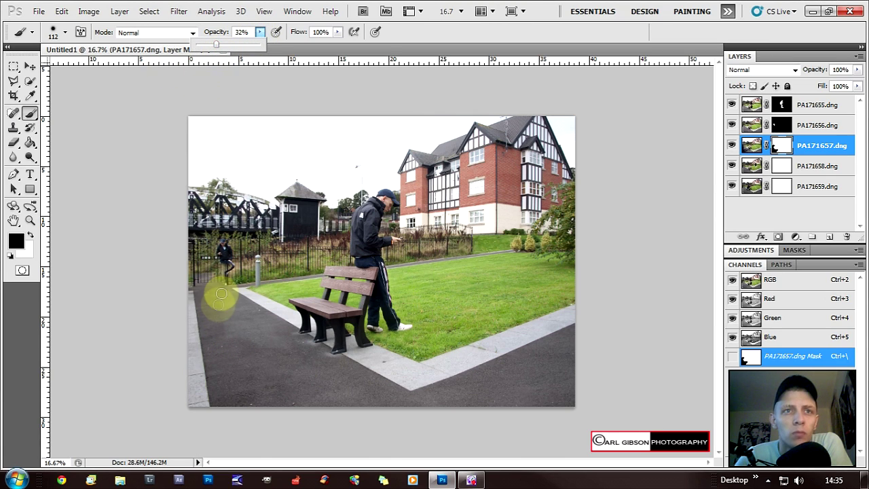
{"action": "left_click", "coordinate": [218, 332]}
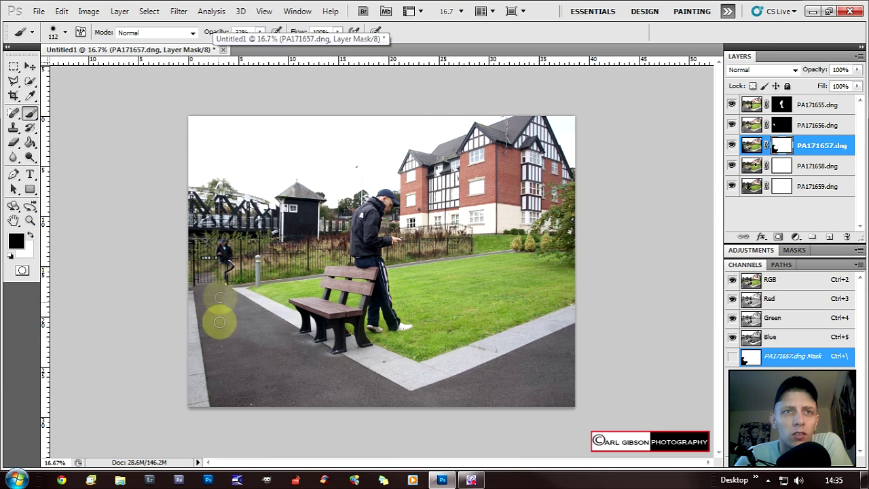
{"action": "left_click", "coordinate": [220, 333]}
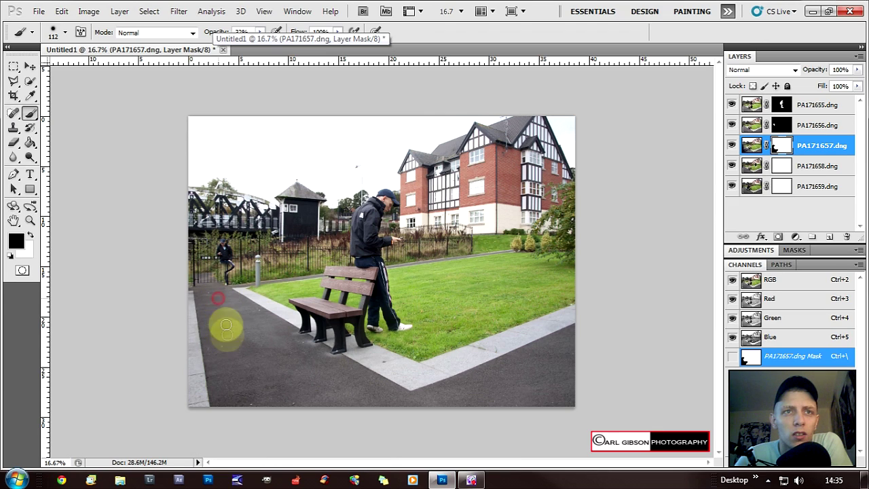
{"action": "left_click", "coordinate": [272, 356]}
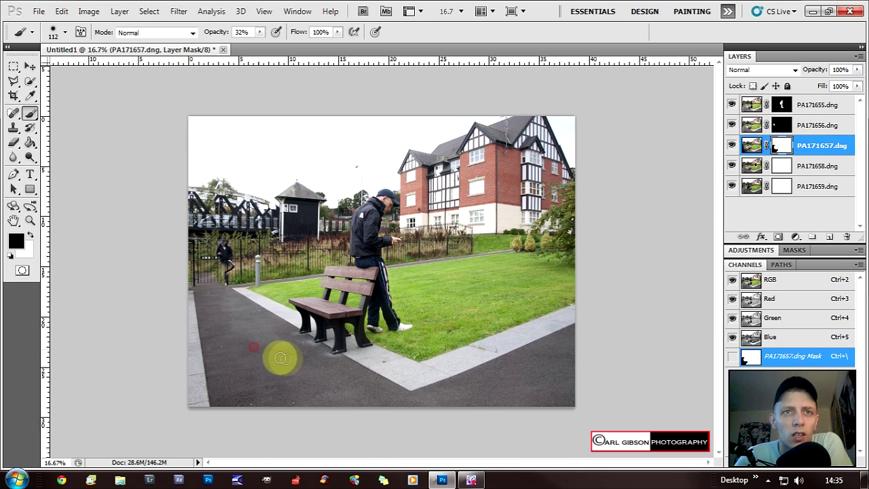
{"action": "left_click", "coordinate": [286, 373]}
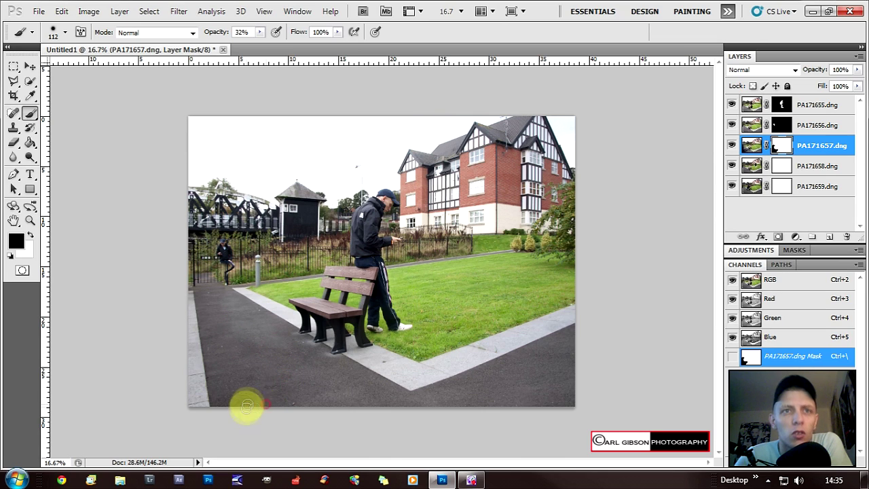
{"action": "left_click", "coordinate": [237, 325]}
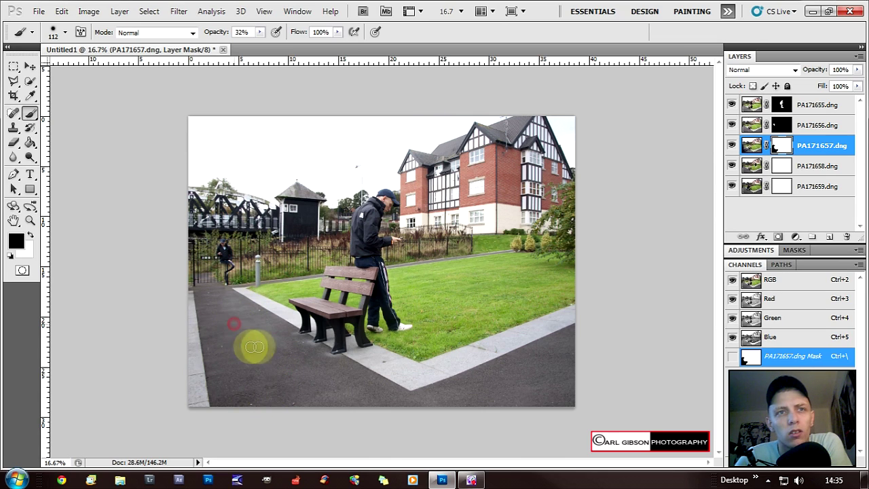
{"action": "left_click", "coordinate": [273, 394]}
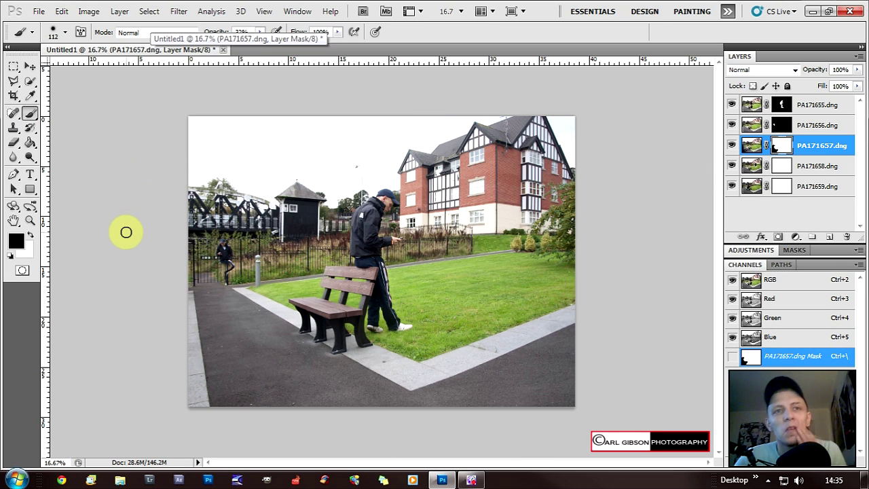
Set the brush opacity to 100% and invert the PA171657.dng layer mask
{"action": "left_click", "coordinate": [259, 32]}
{"action": "left_click_drag", "start_coordinate": [260, 47], "coordinate": [303, 53]}
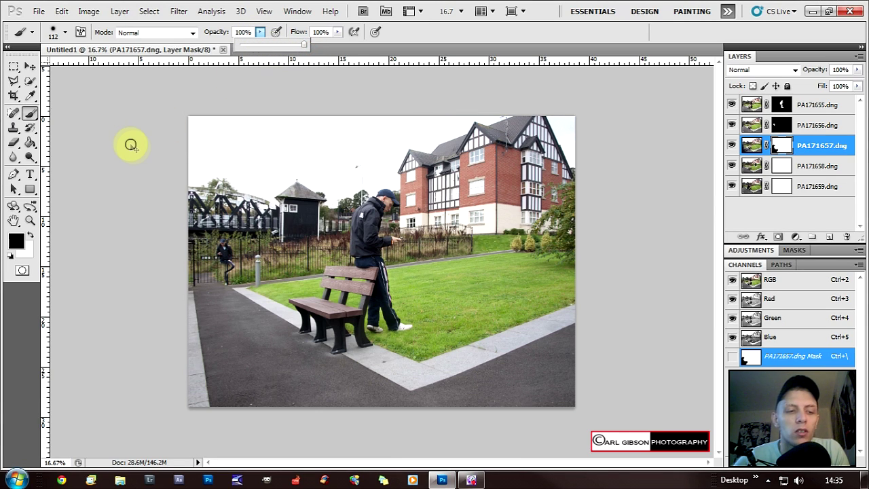
{"action": "key", "text": "ctrl+i"}
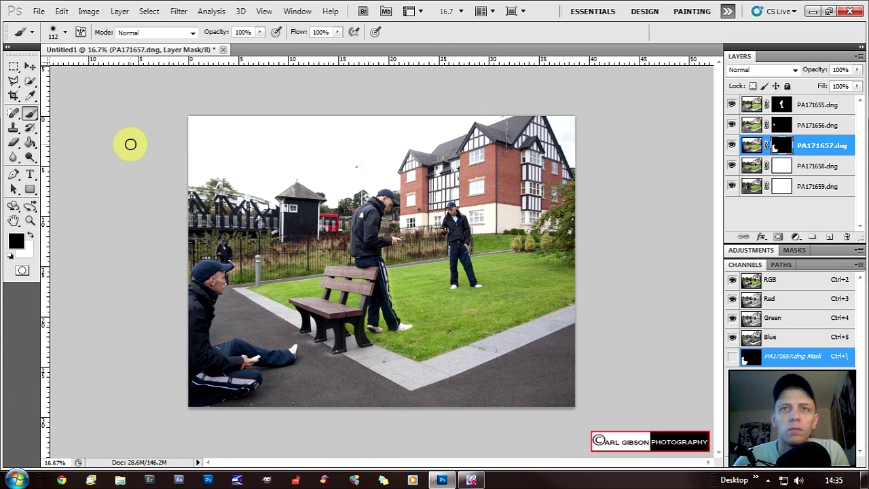
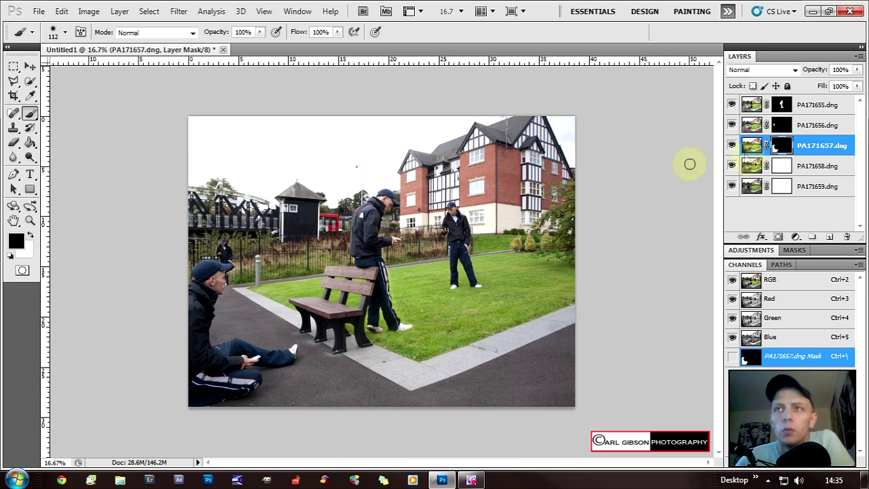
Paint black over the man standing on the grass on the PA171658.dng layer mask and invert the mask
{"action": "left_click", "coordinate": [782, 167]}
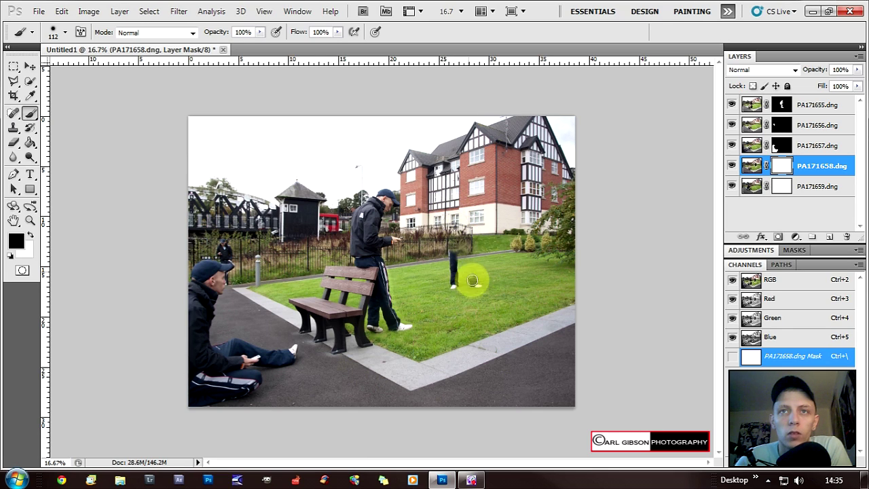
{"action": "mouse_move", "coordinate": [474, 285]}
{"action": "left_mouse_down"}
{"action": "mouse_move", "coordinate": [455, 284]}
{"action": "mouse_move", "coordinate": [453, 270]}
{"action": "left_mouse_up"}
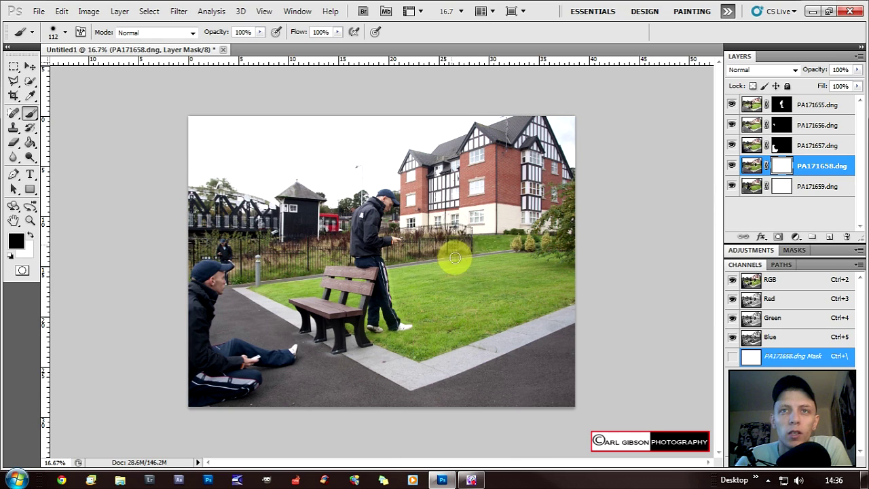
{"action": "left_click_drag", "start_coordinate": [453, 248], "coordinate": [453, 254]}
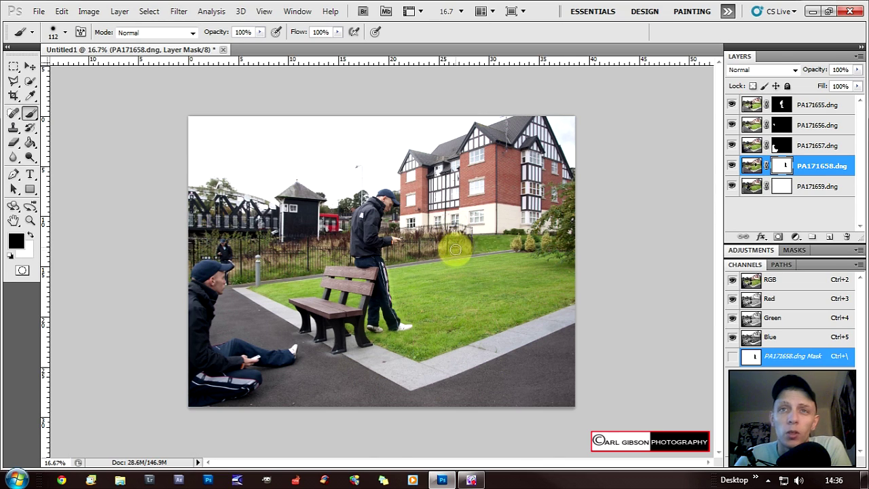
{"action": "mouse_move", "coordinate": [453, 253]}
{"action": "left_mouse_down"}
{"action": "mouse_move", "coordinate": [455, 233]}
{"action": "mouse_move", "coordinate": [460, 244]}
{"action": "left_mouse_up"}
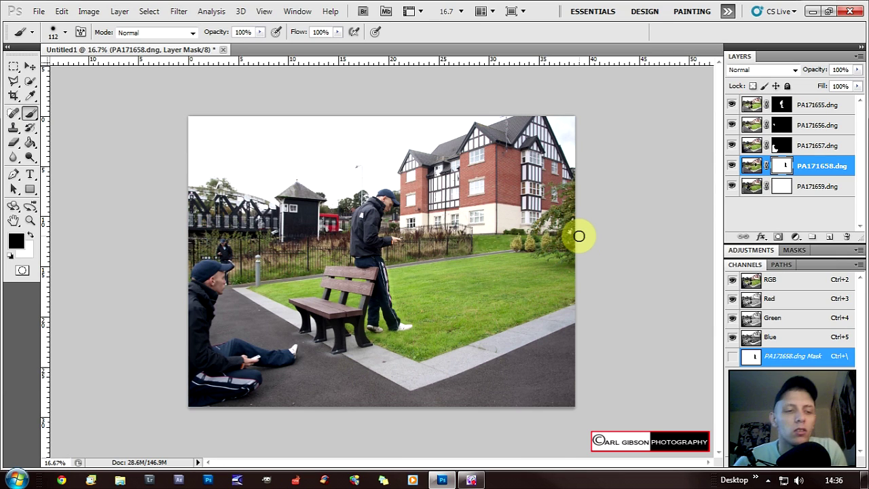
{"action": "key", "text": "ctrl+i"}
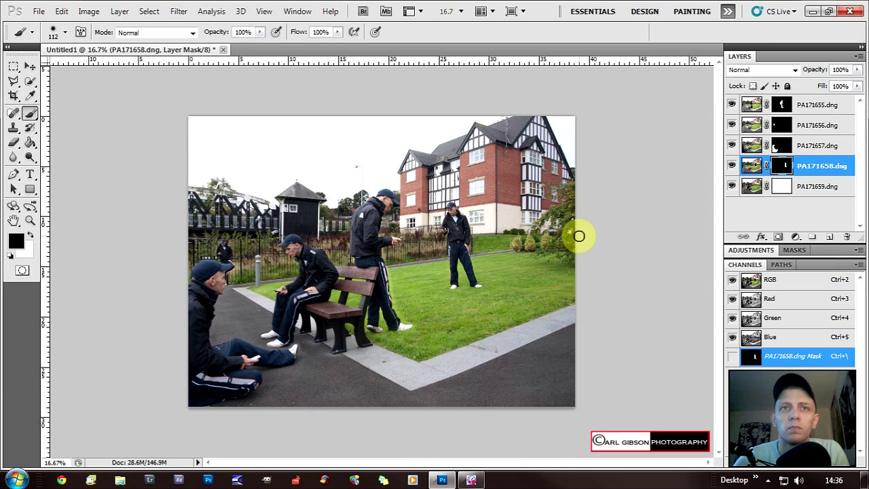
Swap the foreground colour to white and touch up the upper body of the man on the grass on the PA171658.dng mask
{"action": "mouse_move", "coordinate": [294, 245]}
{"action": "left_mouse_down"}
{"action": "mouse_move", "coordinate": [318, 285]}
{"action": "mouse_move", "coordinate": [312, 292]}
{"action": "mouse_move", "coordinate": [320, 246]}
{"action": "mouse_move", "coordinate": [291, 321]}
{"action": "mouse_move", "coordinate": [307, 324]}
{"action": "mouse_move", "coordinate": [308, 302]}
{"action": "mouse_move", "coordinate": [330, 314]}
{"action": "left_mouse_up"}
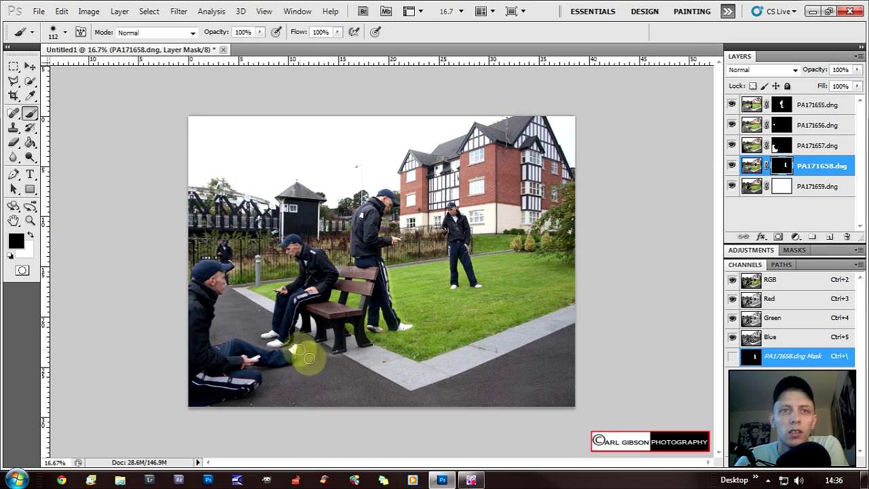
{"action": "left_click", "coordinate": [310, 360]}
{"action": "left_click", "coordinate": [309, 360]}
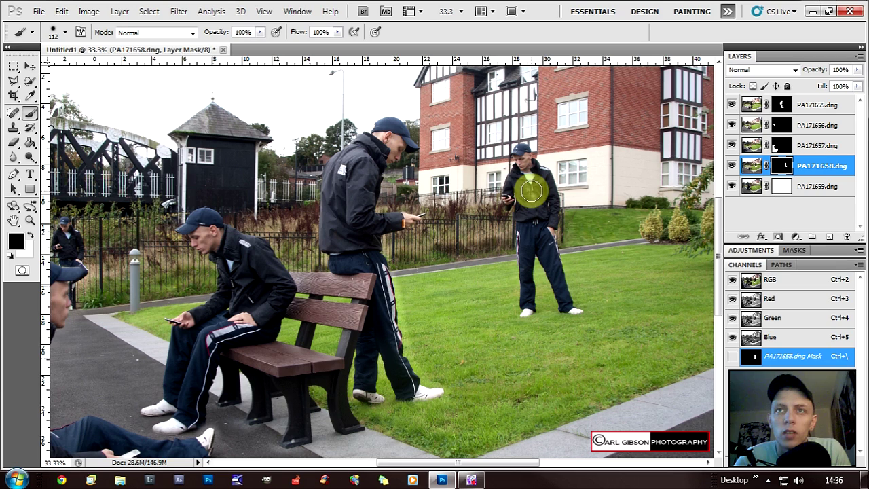
{"action": "left_click_drag", "start_coordinate": [531, 192], "coordinate": [539, 210]}
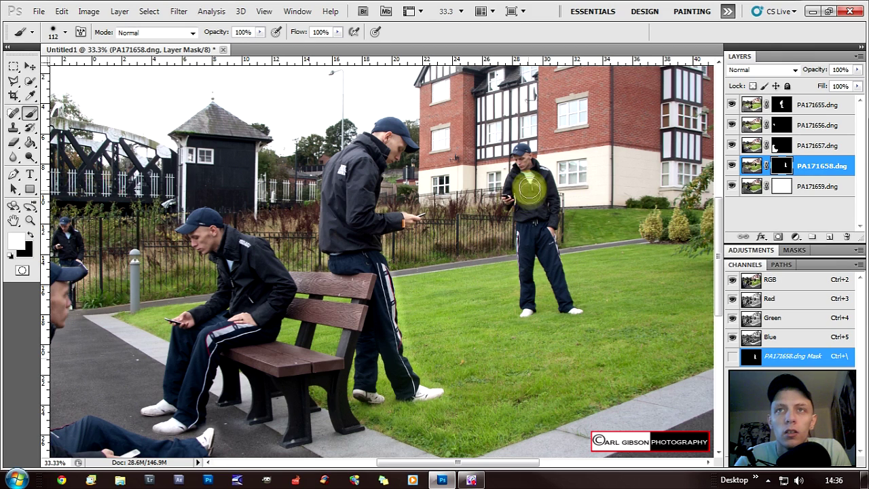
{"action": "left_click_drag", "start_coordinate": [529, 179], "coordinate": [530, 183]}
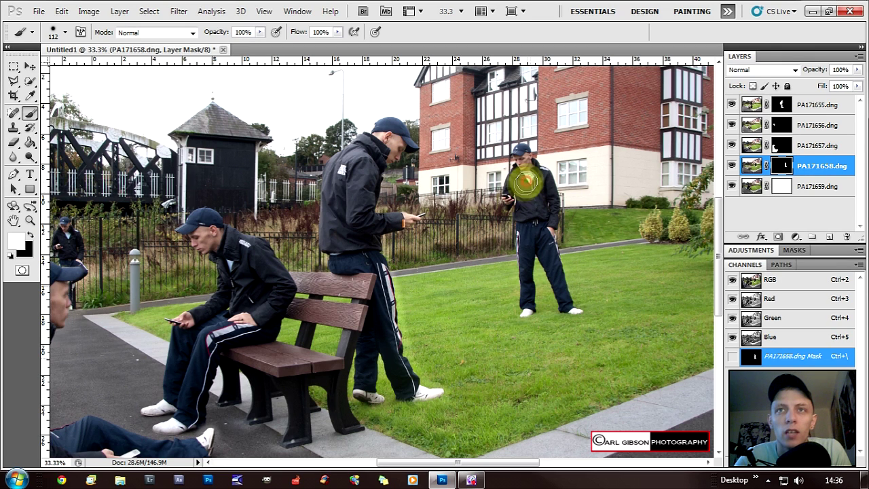
{"action": "mouse_move", "coordinate": [564, 213]}
{"action": "left_mouse_down"}
{"action": "mouse_move", "coordinate": [531, 191]}
{"action": "mouse_move", "coordinate": [520, 151]}
{"action": "left_mouse_up"}
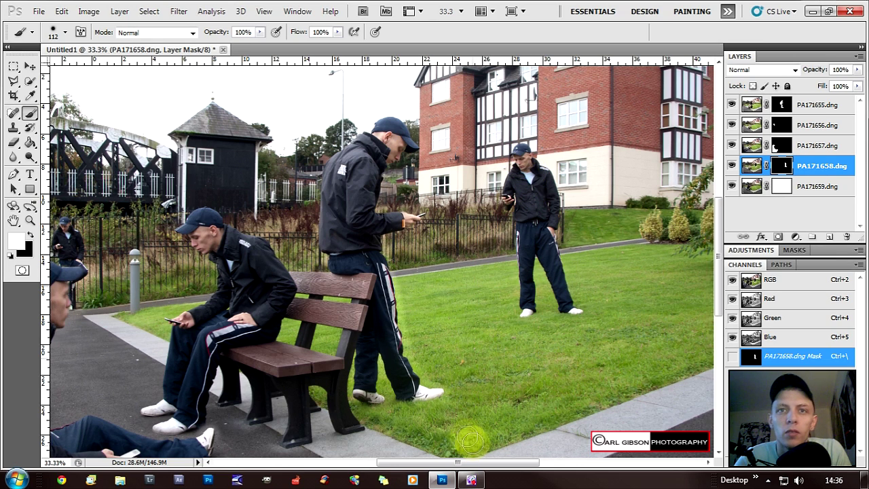
Examine the blending around the seated men, the bench and the pavement in the composite
{"action": "mouse_move", "coordinate": [508, 464]}
{"action": "left_mouse_down"}
{"action": "mouse_move", "coordinate": [446, 466]}
{"action": "mouse_move", "coordinate": [468, 464]}
{"action": "left_mouse_up"}
{"action": "left_click_drag", "start_coordinate": [460, 390], "coordinate": [456, 356]}
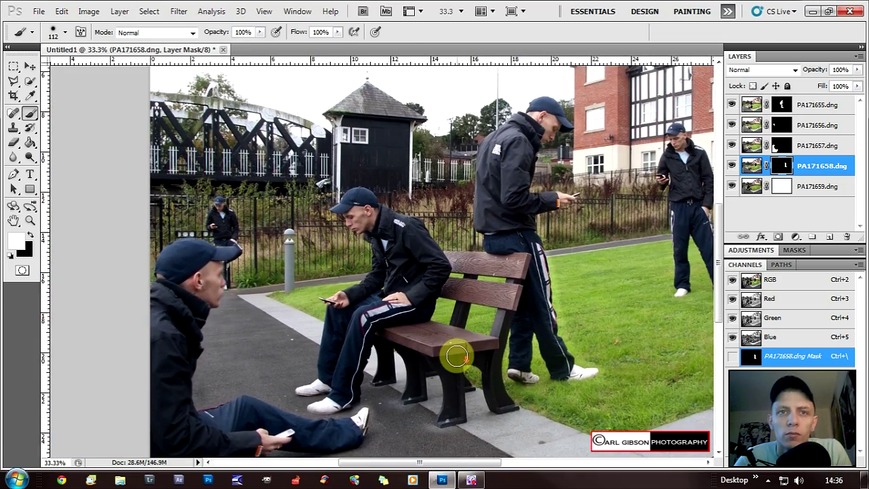
{"action": "scroll", "coordinate": [456, 356], "scroll_direction": "down", "scroll_amount": 3}
{"action": "scroll", "coordinate": [456, 355], "scroll_direction": "down", "scroll_amount": 2}
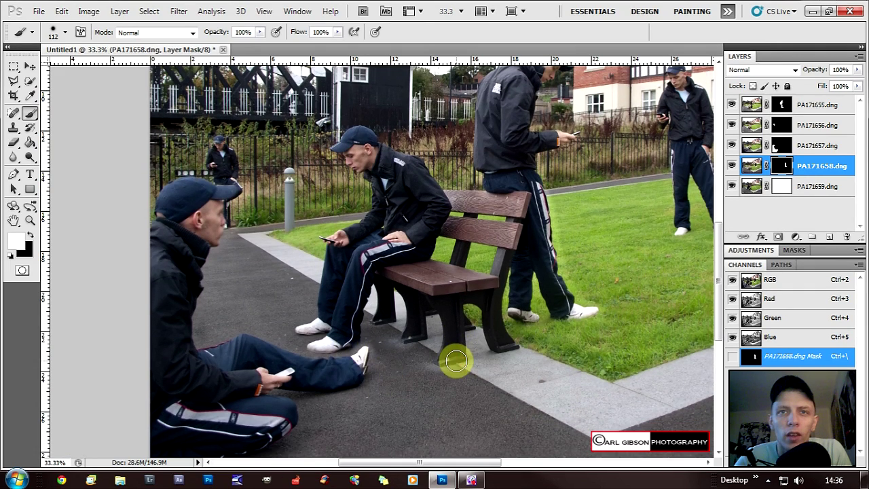
Paint white on the PA171657.dng layer mask around the raised shoe of the man sitting on the ground
{"action": "scroll", "coordinate": [456, 360], "scroll_direction": "down", "scroll_amount": 1}
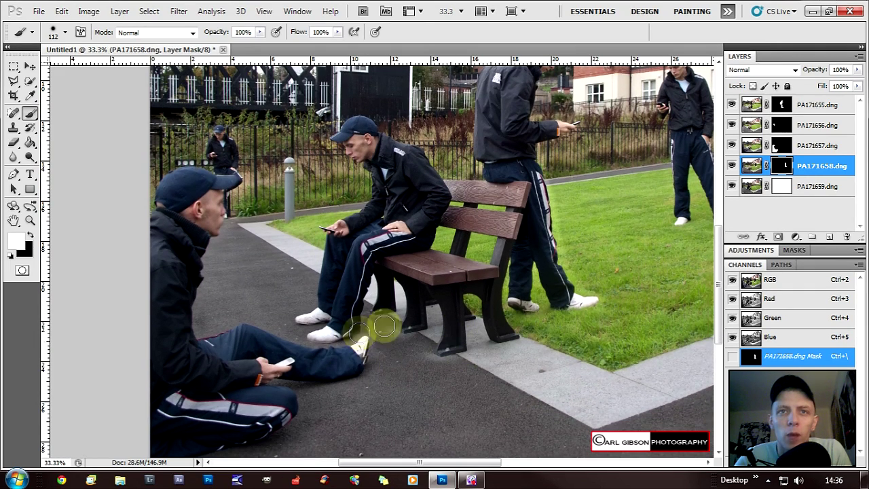
{"action": "left_click", "coordinate": [784, 149]}
{"action": "mouse_move", "coordinate": [407, 354]}
{"action": "left_mouse_down"}
{"action": "mouse_move", "coordinate": [368, 345]}
{"action": "mouse_move", "coordinate": [363, 328]}
{"action": "left_mouse_up"}
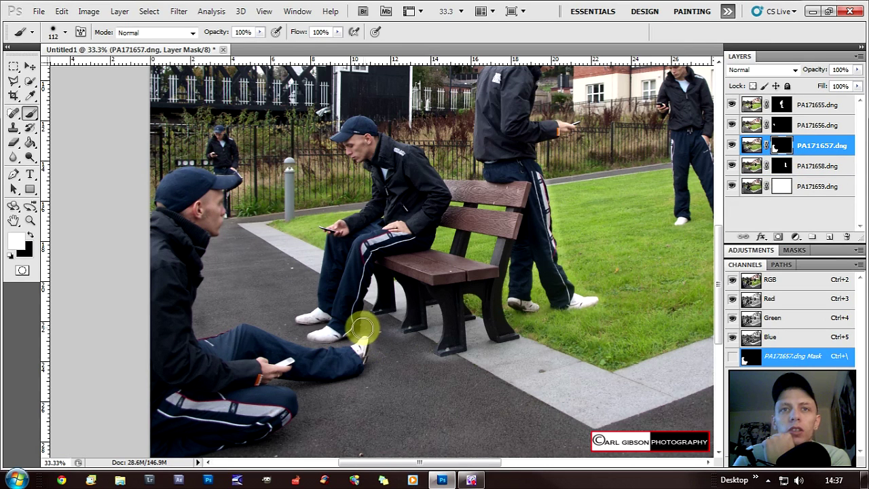
Swap the foreground colour to black and paint on the PA171657.dng mask to restore the bench man's trouser hem and front shoe
{"action": "left_click", "coordinate": [31, 236]}
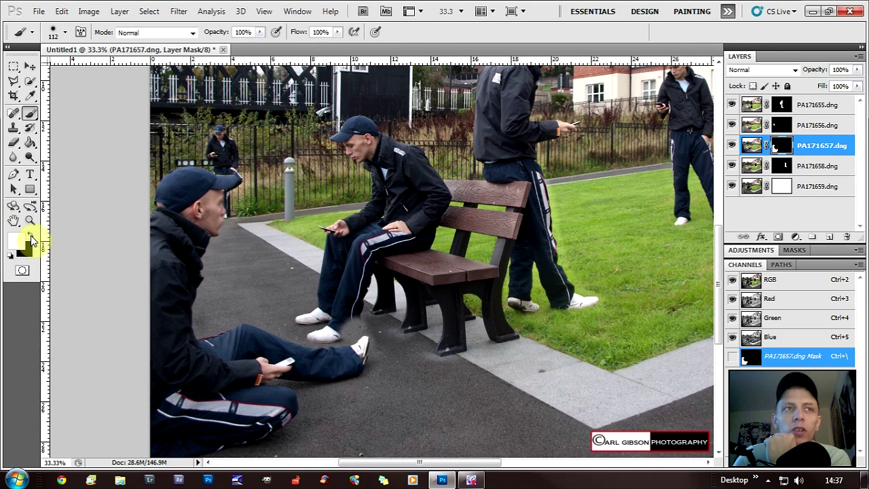
{"action": "left_click", "coordinate": [22, 241]}
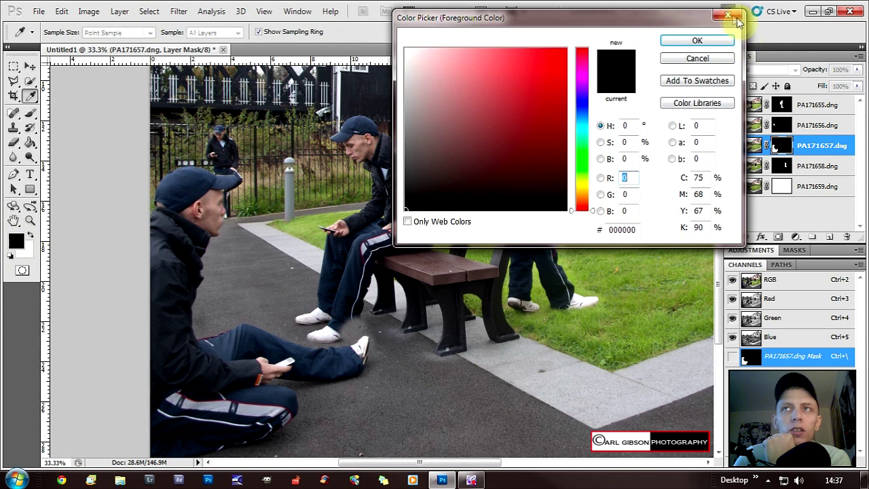
{"action": "left_click", "coordinate": [729, 15]}
{"action": "mouse_move", "coordinate": [370, 362]}
{"action": "left_mouse_down"}
{"action": "mouse_move", "coordinate": [360, 312]}
{"action": "mouse_move", "coordinate": [345, 325]}
{"action": "mouse_move", "coordinate": [361, 321]}
{"action": "mouse_move", "coordinate": [323, 336]}
{"action": "left_mouse_up"}
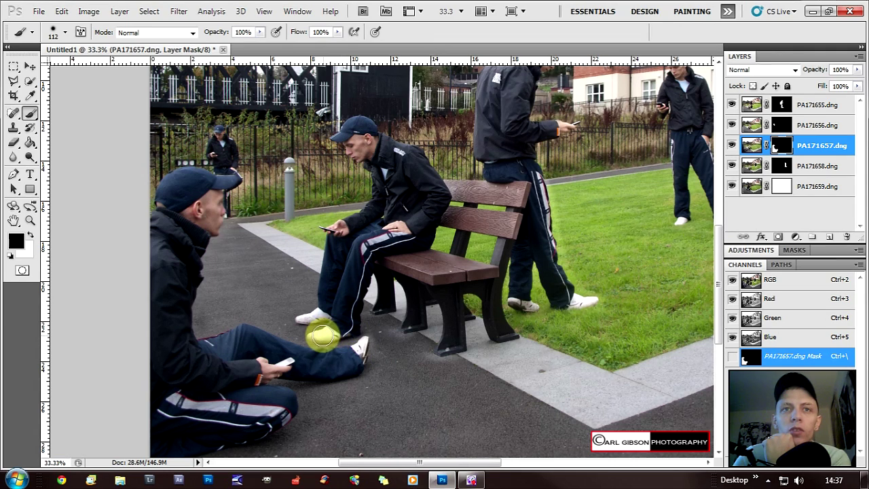
{"action": "mouse_move", "coordinate": [309, 332]}
{"action": "left_mouse_down"}
{"action": "mouse_move", "coordinate": [372, 323]}
{"action": "mouse_move", "coordinate": [382, 347]}
{"action": "mouse_move", "coordinate": [374, 378]}
{"action": "mouse_move", "coordinate": [337, 402]}
{"action": "mouse_move", "coordinate": [357, 400]}
{"action": "mouse_move", "coordinate": [331, 407]}
{"action": "mouse_move", "coordinate": [320, 437]}
{"action": "mouse_move", "coordinate": [305, 446]}
{"action": "mouse_move", "coordinate": [422, 373]}
{"action": "mouse_move", "coordinate": [416, 350]}
{"action": "mouse_move", "coordinate": [394, 336]}
{"action": "mouse_move", "coordinate": [430, 366]}
{"action": "mouse_move", "coordinate": [416, 332]}
{"action": "mouse_move", "coordinate": [221, 158]}
{"action": "mouse_move", "coordinate": [209, 167]}
{"action": "mouse_move", "coordinate": [250, 202]}
{"action": "mouse_move", "coordinate": [244, 230]}
{"action": "mouse_move", "coordinate": [281, 239]}
{"action": "left_mouse_up"}
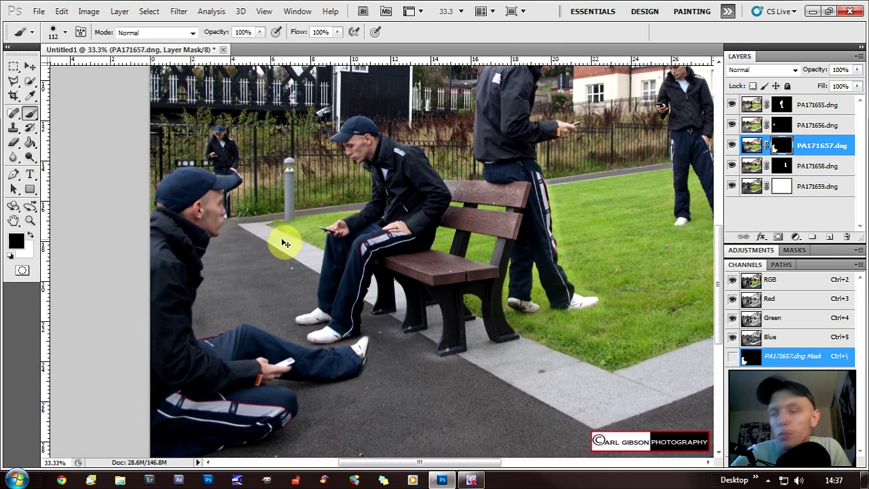
Flatten all the masked photo layers into a single background layer
{"action": "key", "text": "ctrl+minus"}
{"action": "key", "text": "ctrl+minus"}
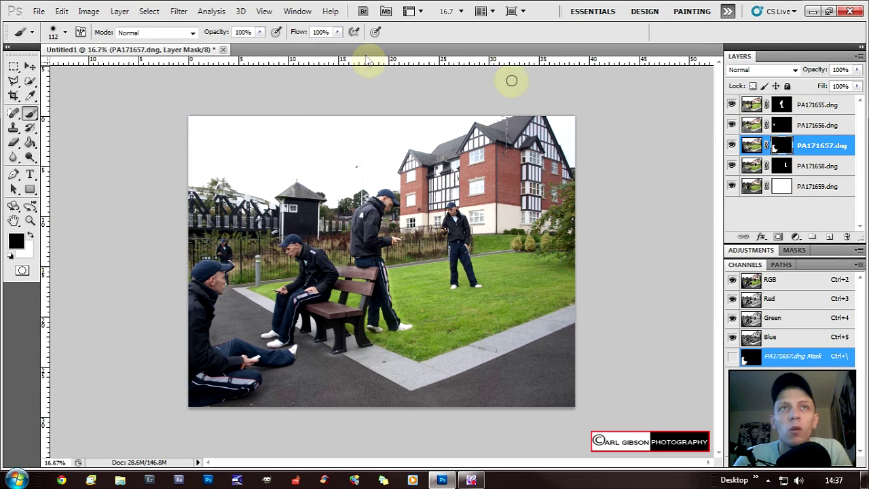
{"action": "left_click", "coordinate": [122, 12]}
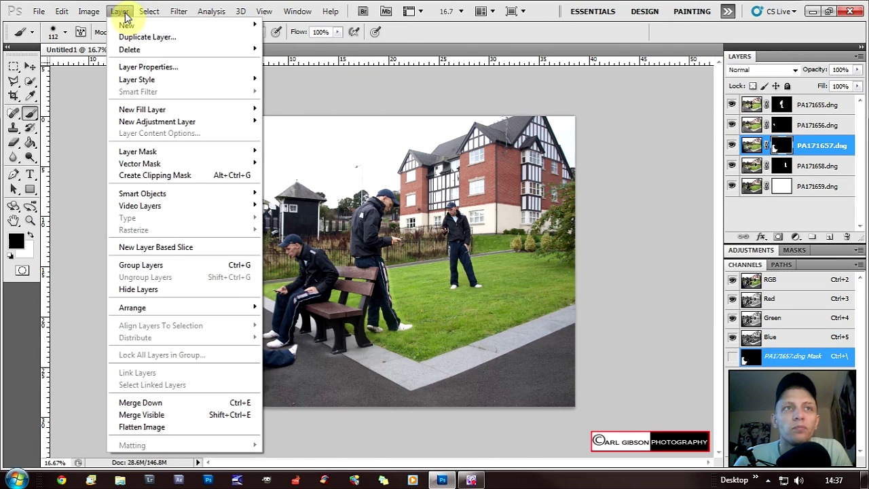
{"action": "left_click", "coordinate": [194, 428]}
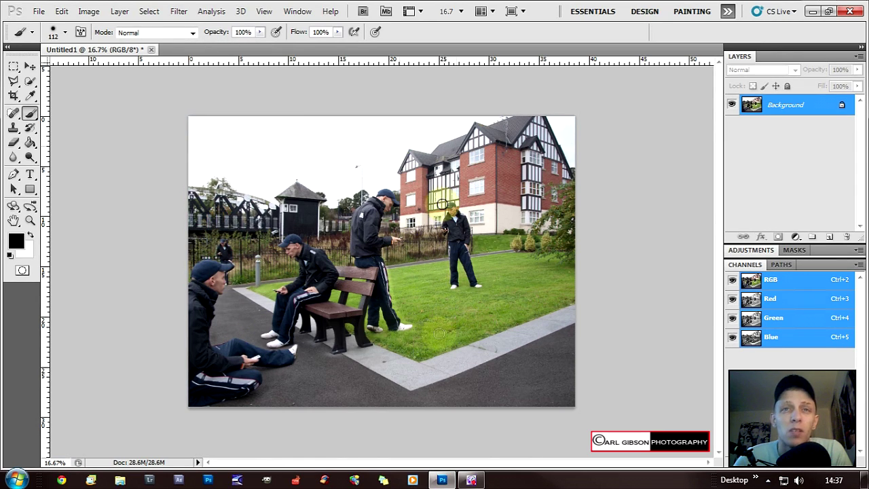
Crop the flattened photo to about 3030 by 2280 pixels with a rectangular selection, trimming its upper and right edges
{"action": "left_click", "coordinate": [14, 68]}
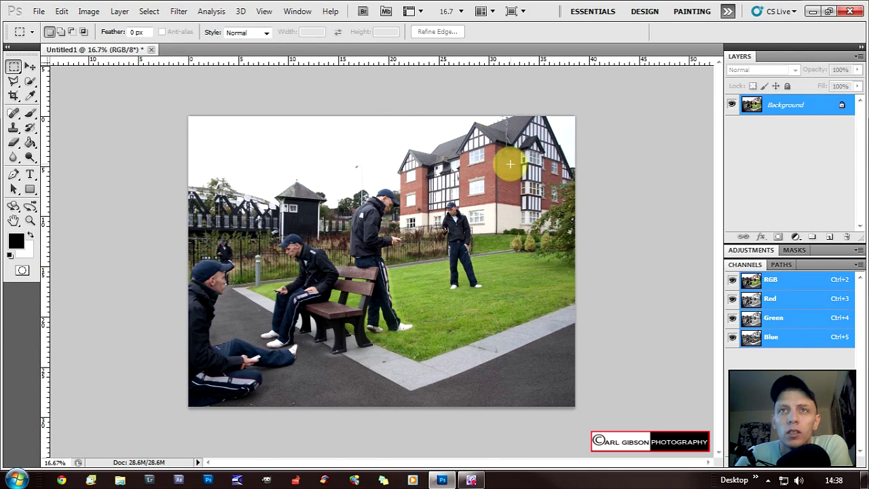
{"action": "left_click_drag", "start_coordinate": [508, 164], "coordinate": [235, 420]}
{"action": "left_click_drag", "start_coordinate": [161, 462], "coordinate": [158, 463]}
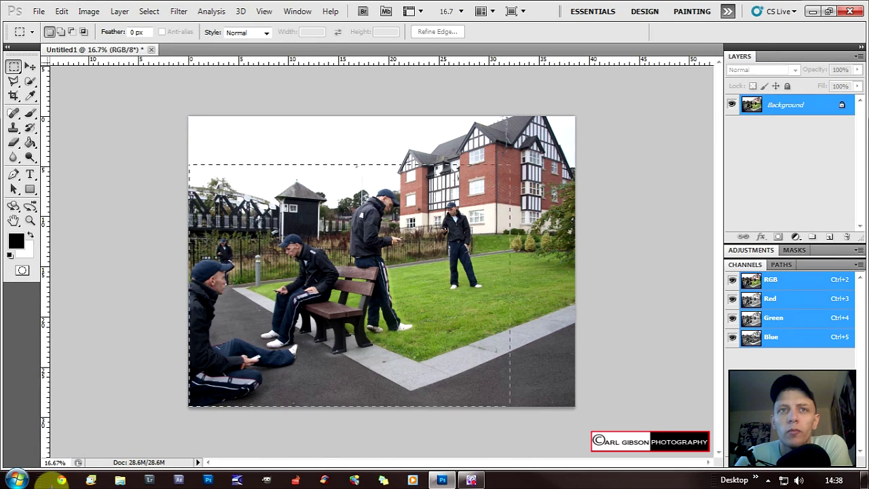
{"action": "left_click", "coordinate": [87, 12]}
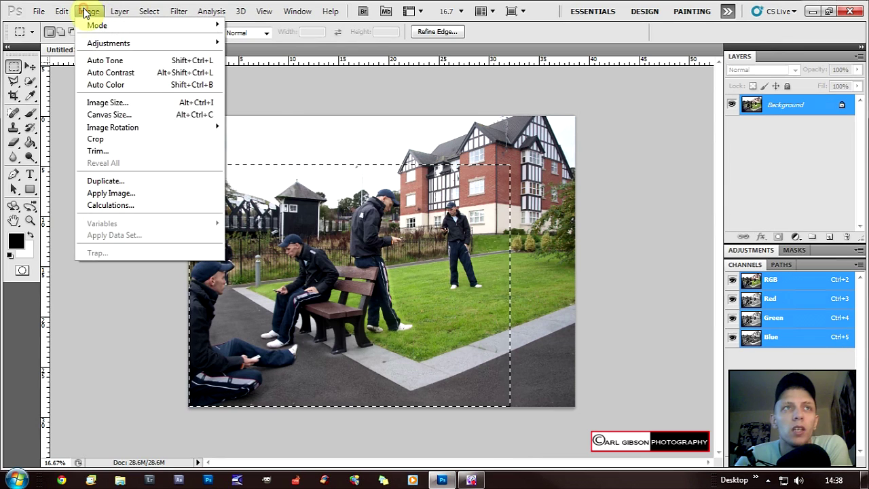
{"action": "left_click", "coordinate": [107, 139]}
{"action": "left_click", "coordinate": [145, 156]}
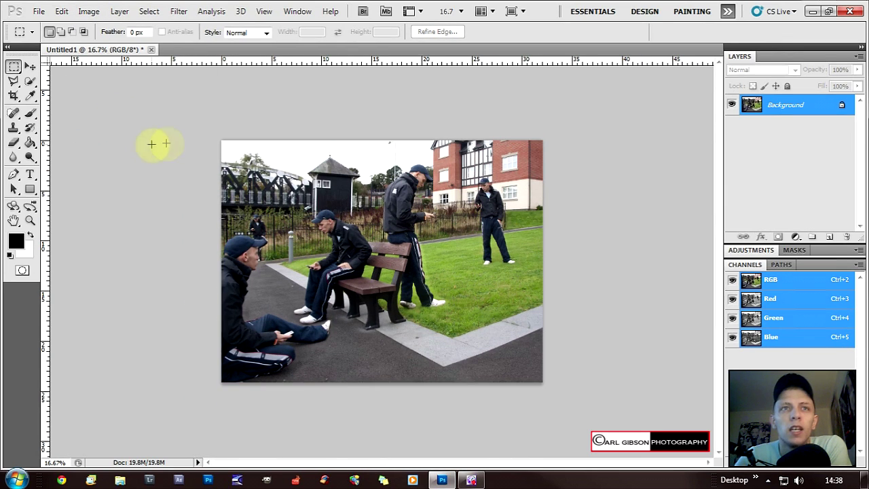
Copy the whole cropped photo and create a new white document 3130 pixels wide and 2380 pixels high
{"action": "left_click_drag", "start_coordinate": [204, 130], "coordinate": [620, 481]}
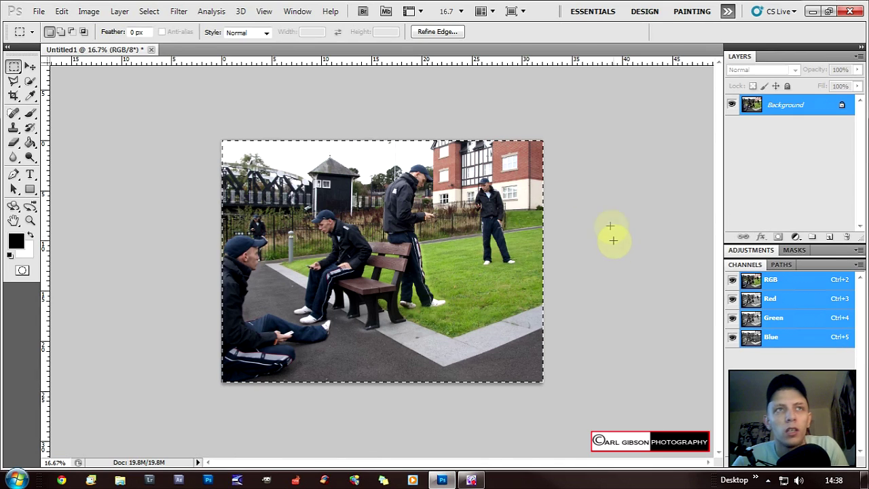
{"action": "left_click", "coordinate": [39, 11]}
{"action": "left_click", "coordinate": [51, 25]}
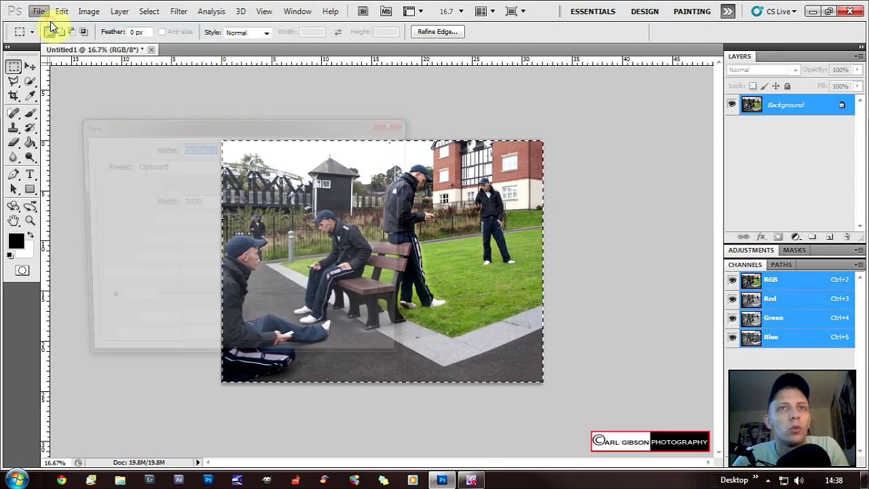
{"action": "left_click", "coordinate": [190, 202]}
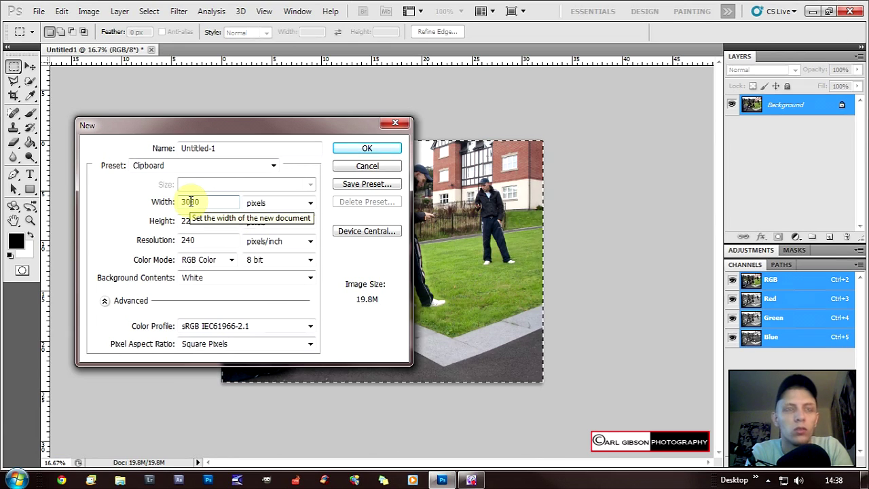
{"action": "key", "text": "BackSpace"}
{"action": "type", "text": "1"}
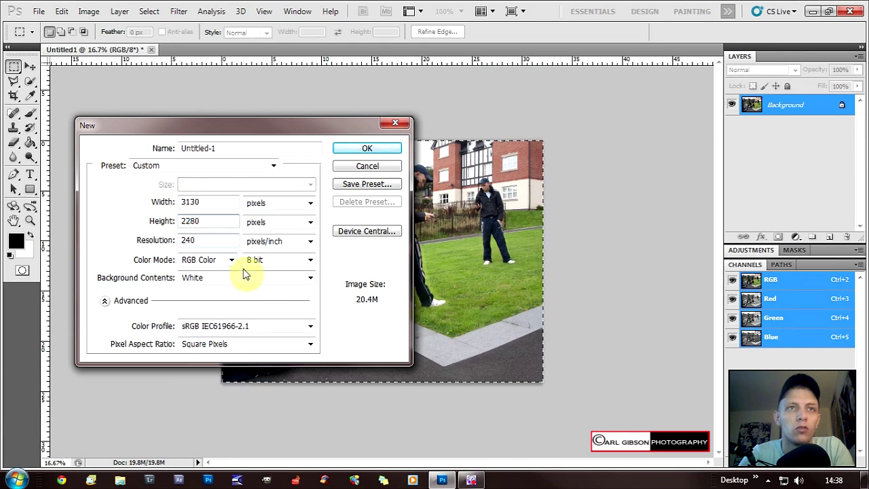
{"action": "key", "text": "BackSpace"}
{"action": "type", "text": "3"}
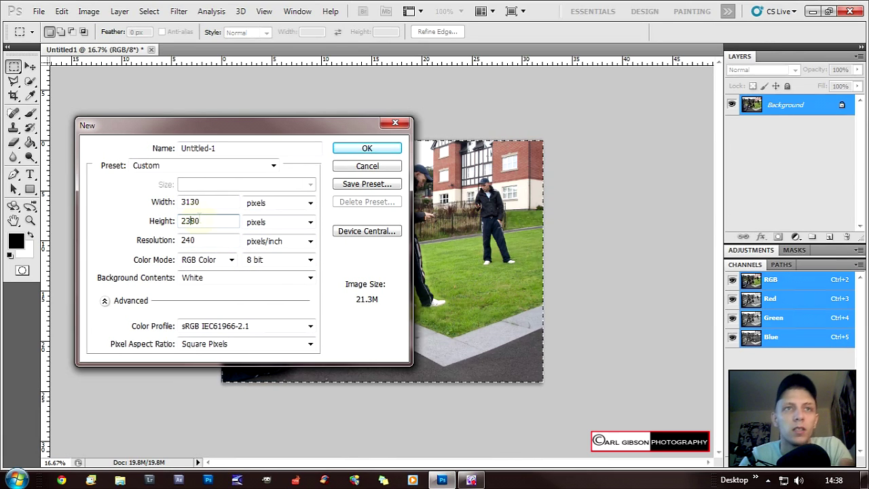
{"action": "left_click", "coordinate": [360, 149]}
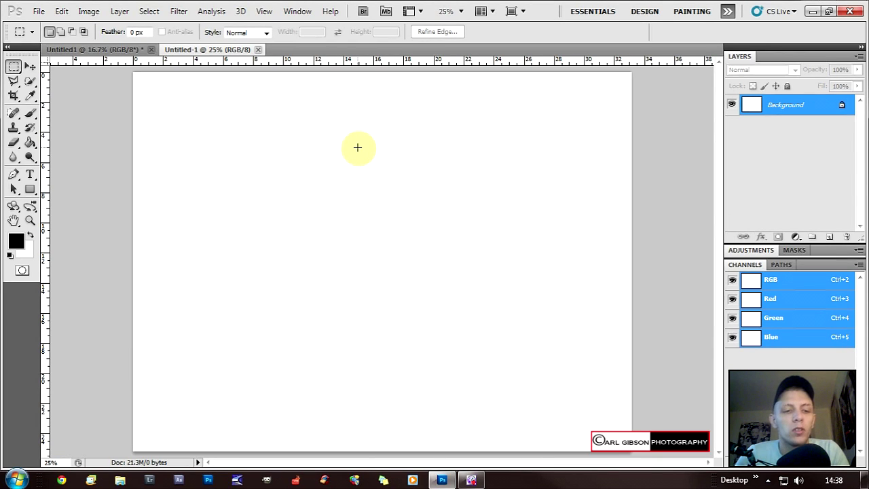
Paste the copied photo into the new document and fill the white border around it with black
{"action": "key", "text": "ctrl+v"}
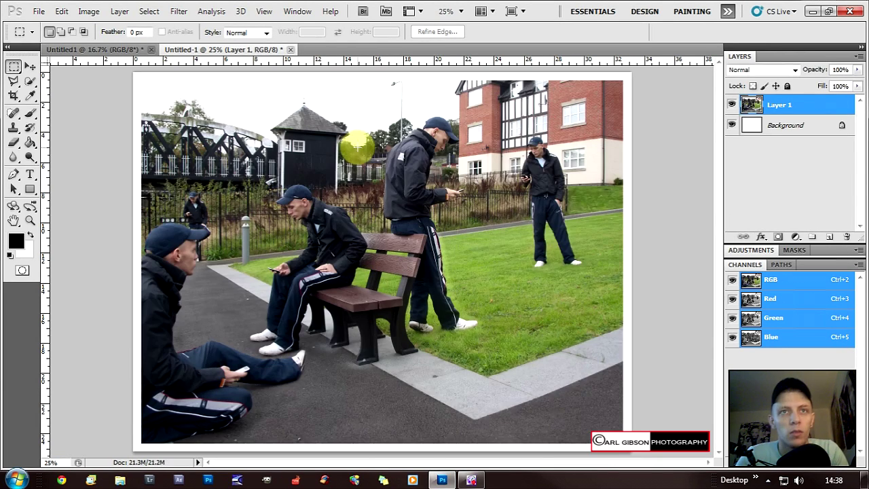
{"action": "key", "text": "ctrl+minus"}
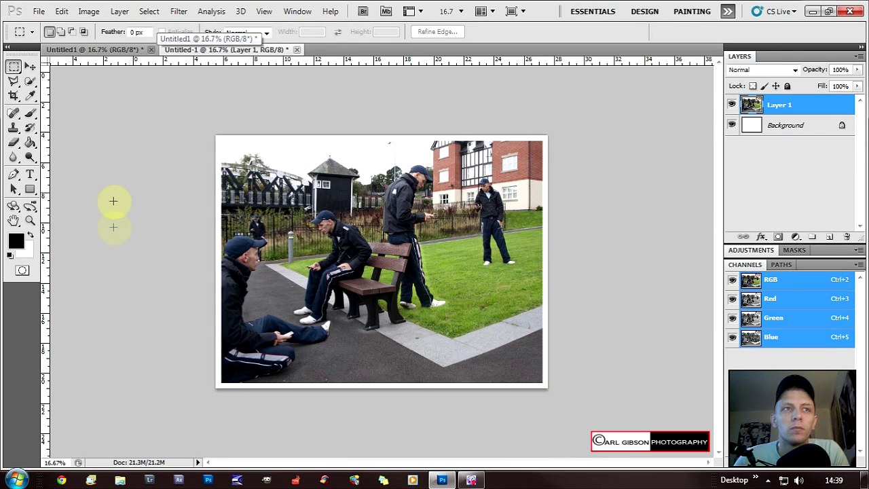
{"action": "left_click", "coordinate": [31, 144]}
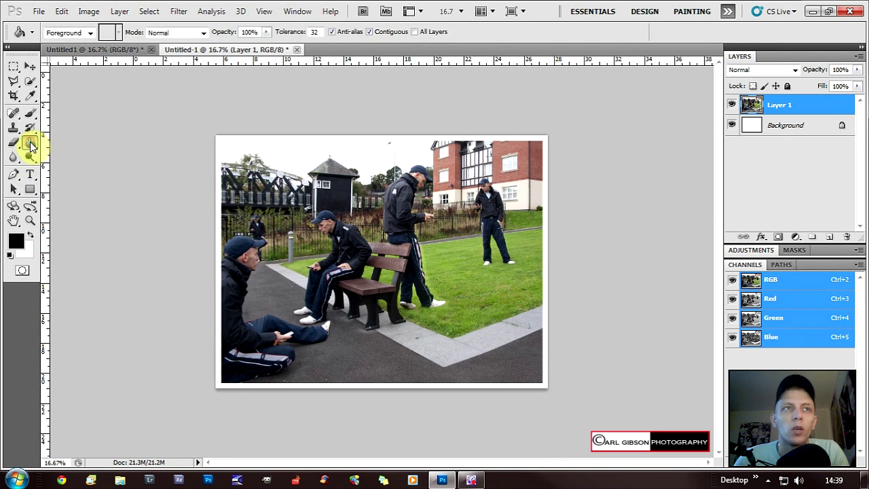
{"action": "left_click", "coordinate": [218, 223]}
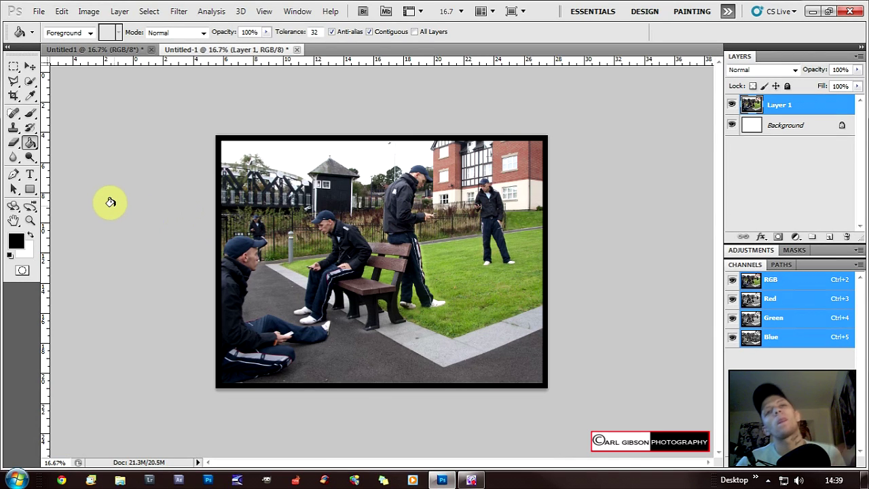